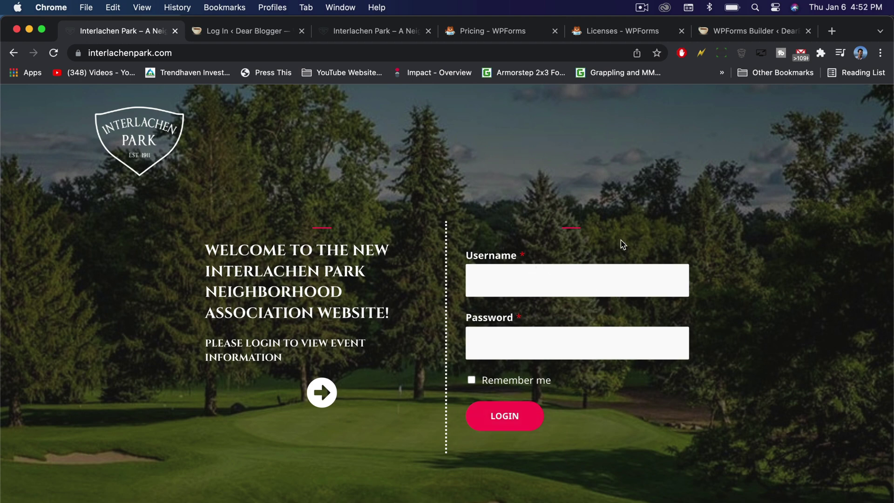
Log in with the neighbor account's username and password to reach the members-only Events page
{"action": "left_click", "coordinate": [477, 273]}
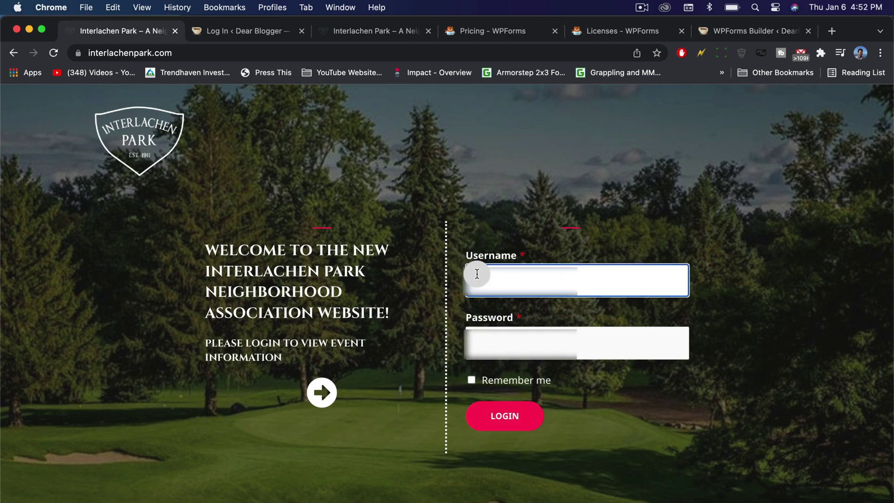
{"action": "left_click", "coordinate": [513, 342]}
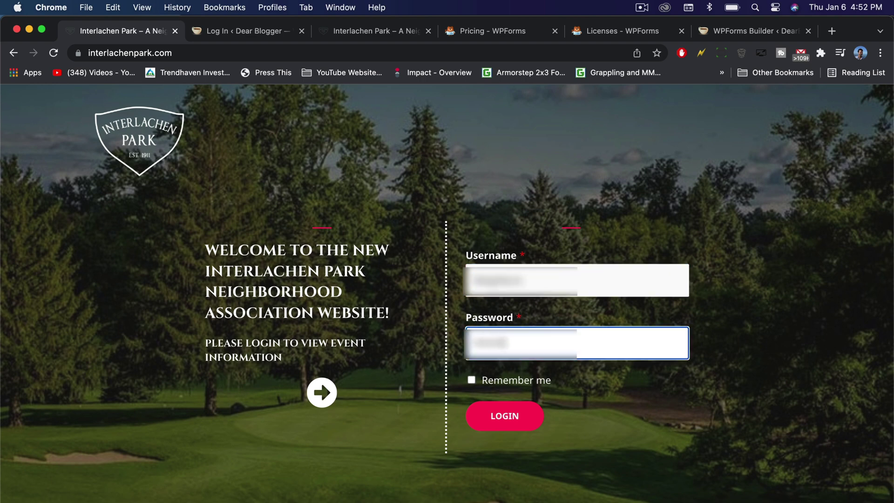
{"action": "left_click", "coordinate": [502, 414]}
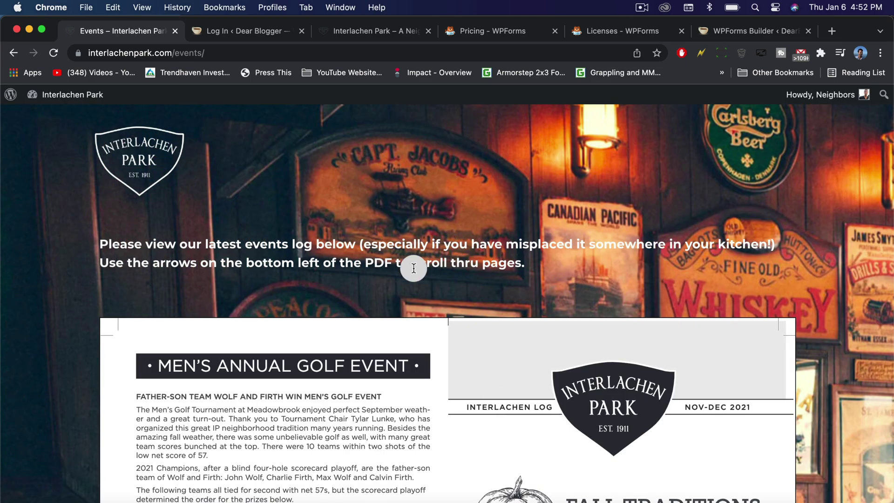
Scroll through the Nov-Dec 2021 Interlachen Log PDF on the Events page
{"action": "scroll", "coordinate": [413, 268], "scroll_direction": "down", "scroll_amount": 2}
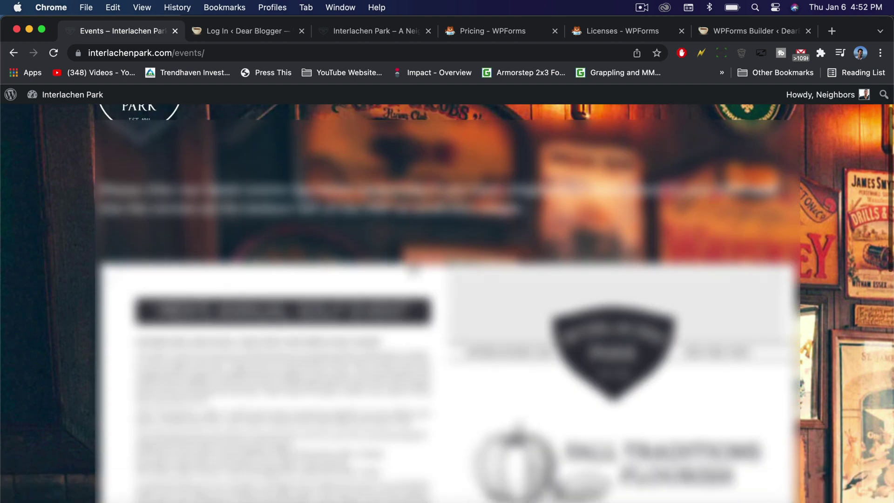
{"action": "scroll", "coordinate": [481, 209], "scroll_direction": "down", "scroll_amount": 3}
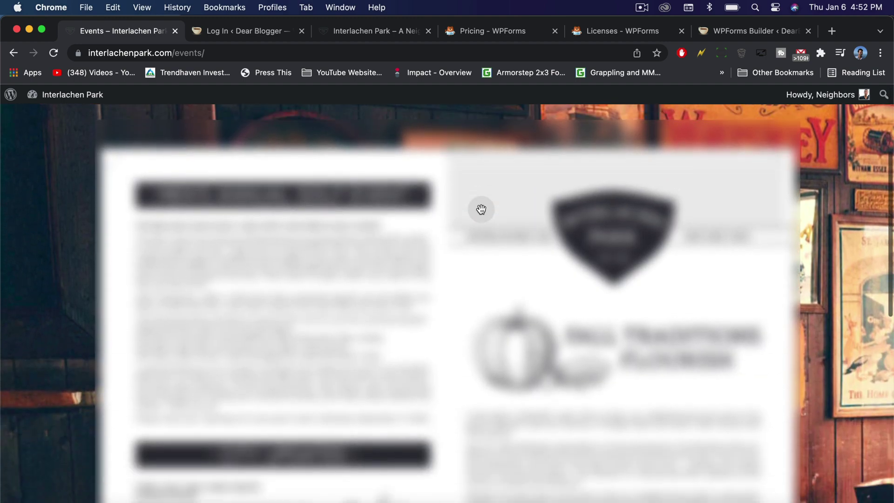
{"action": "scroll", "coordinate": [481, 209], "scroll_direction": "up", "scroll_amount": 4}
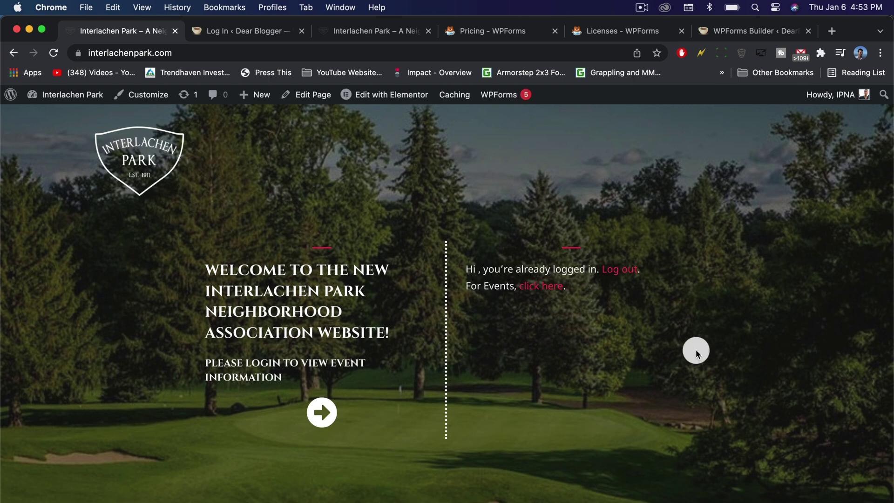
Open the homepage in Elementor and delete the WPForms login-form shortcode widget from the right column
{"action": "left_click", "coordinate": [390, 101]}
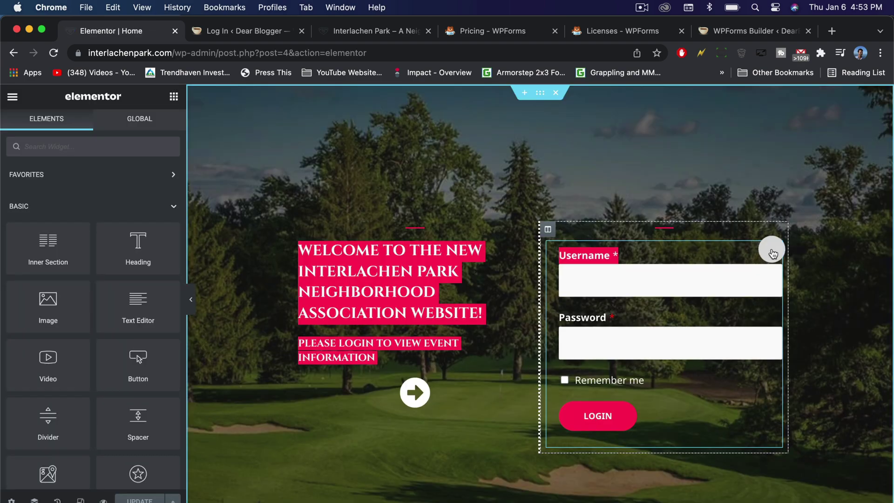
{"action": "left_click", "coordinate": [772, 252]}
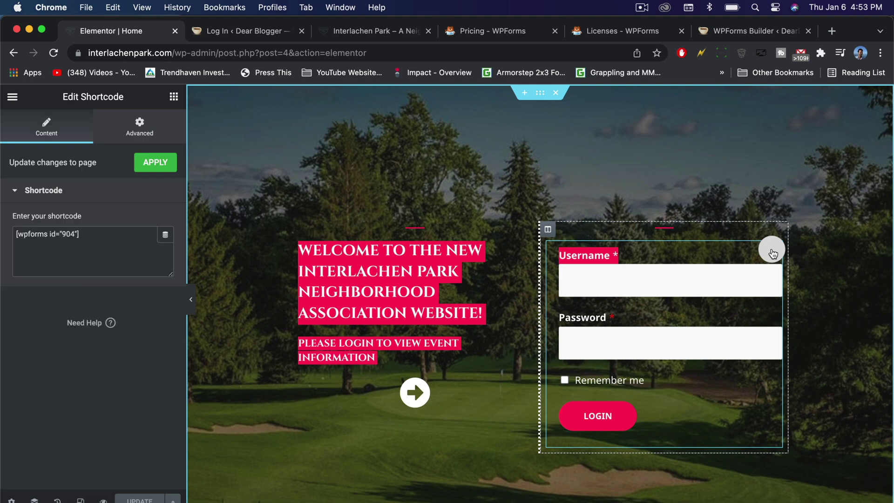
{"action": "left_click", "coordinate": [117, 235]}
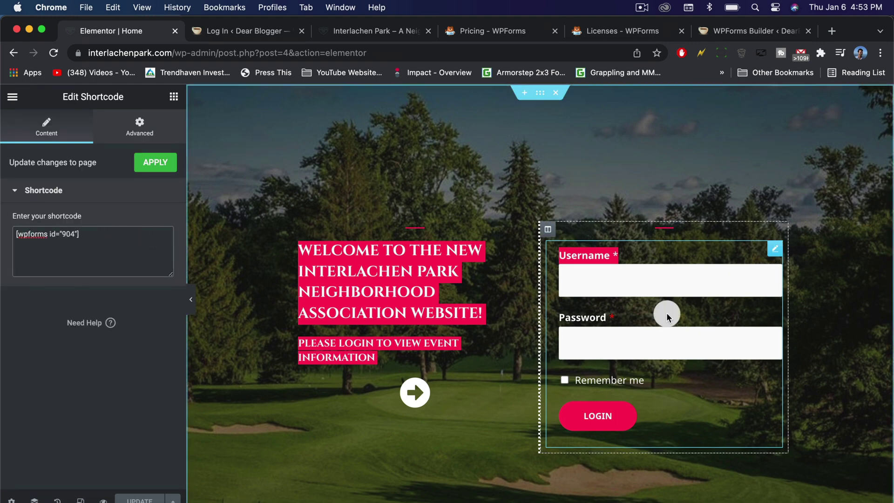
{"action": "right_click", "coordinate": [774, 253]}
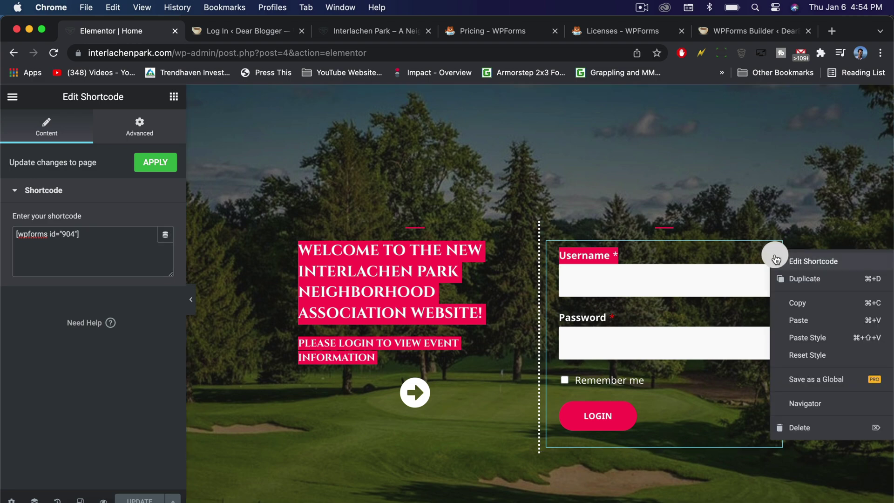
{"action": "left_click", "coordinate": [792, 422]}
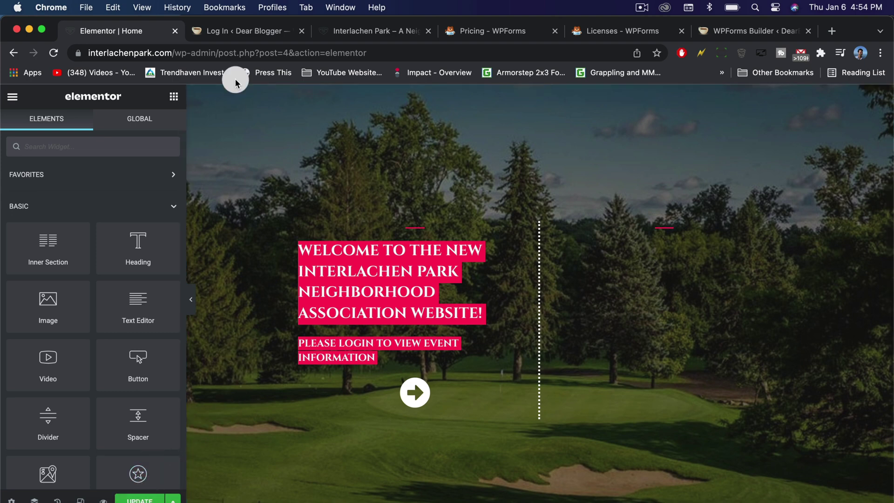
{"action": "left_click", "coordinate": [507, 32]}
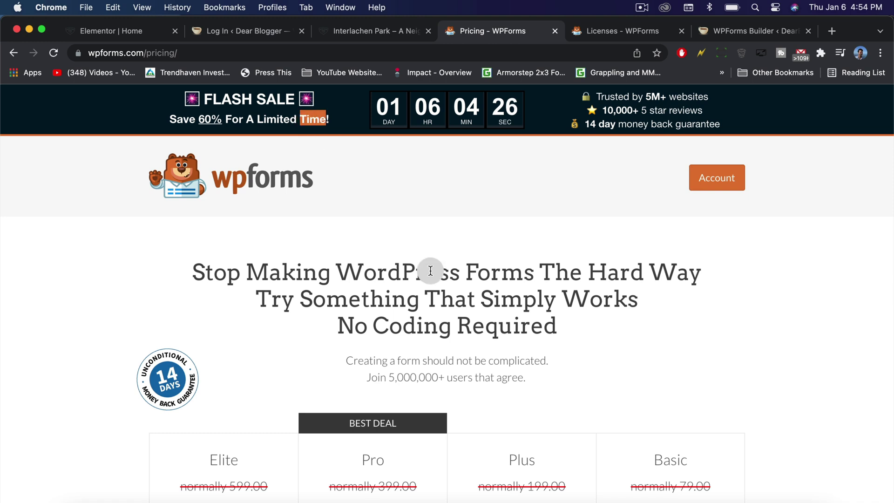
{"action": "scroll", "coordinate": [431, 270], "scroll_direction": "down", "scroll_amount": 3}
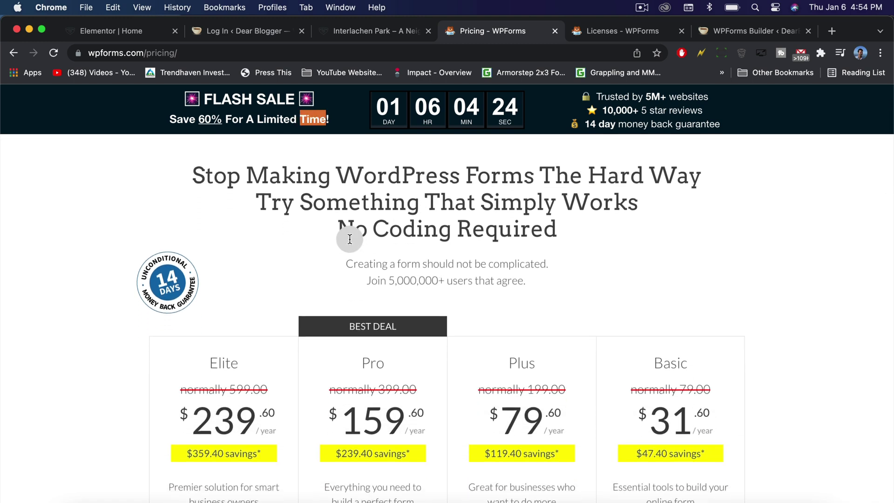
{"action": "scroll", "coordinate": [349, 240], "scroll_direction": "down", "scroll_amount": 4}
{"action": "scroll", "coordinate": [349, 238], "scroll_direction": "down", "scroll_amount": 1}
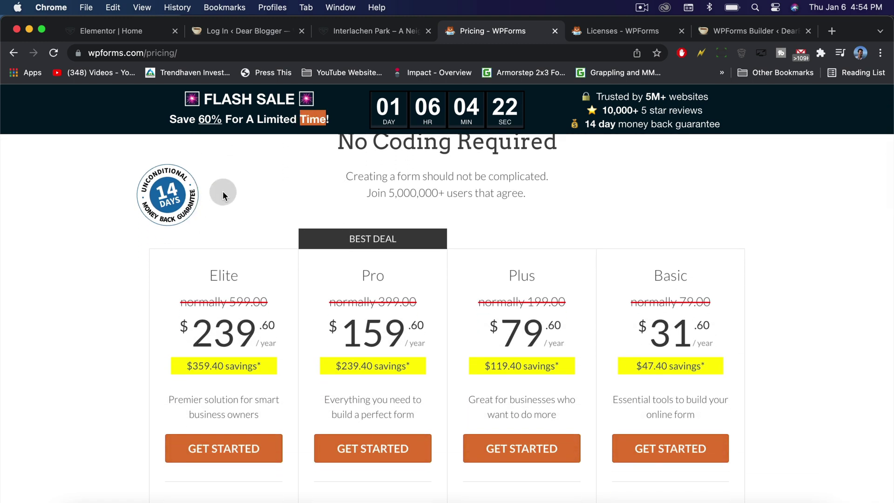
{"action": "scroll", "coordinate": [261, 270], "scroll_direction": "down", "scroll_amount": 1}
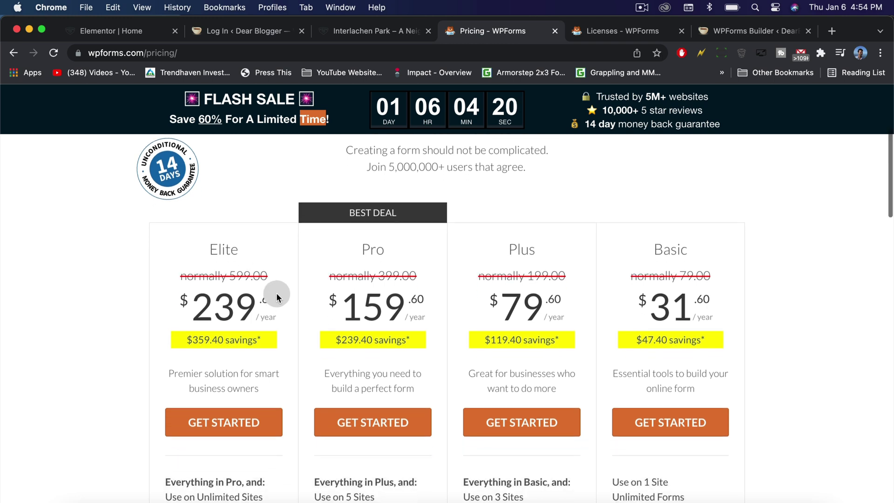
{"action": "scroll", "coordinate": [462, 331], "scroll_direction": "down", "scroll_amount": 8}
{"action": "scroll", "coordinate": [462, 331], "scroll_direction": "down", "scroll_amount": 12}
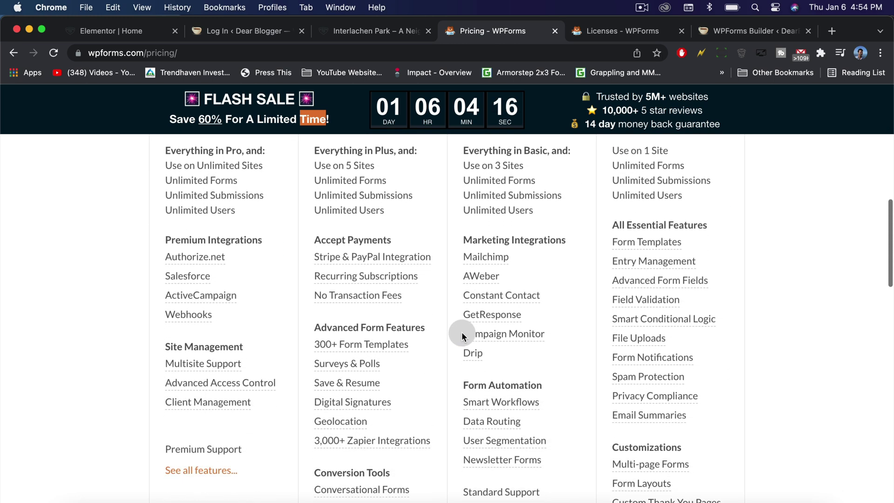
{"action": "scroll", "coordinate": [462, 331], "scroll_direction": "down", "scroll_amount": 11}
{"action": "scroll", "coordinate": [462, 331], "scroll_direction": "up", "scroll_amount": 5}
{"action": "left_click_drag", "start_coordinate": [316, 300], "coordinate": [404, 312]}
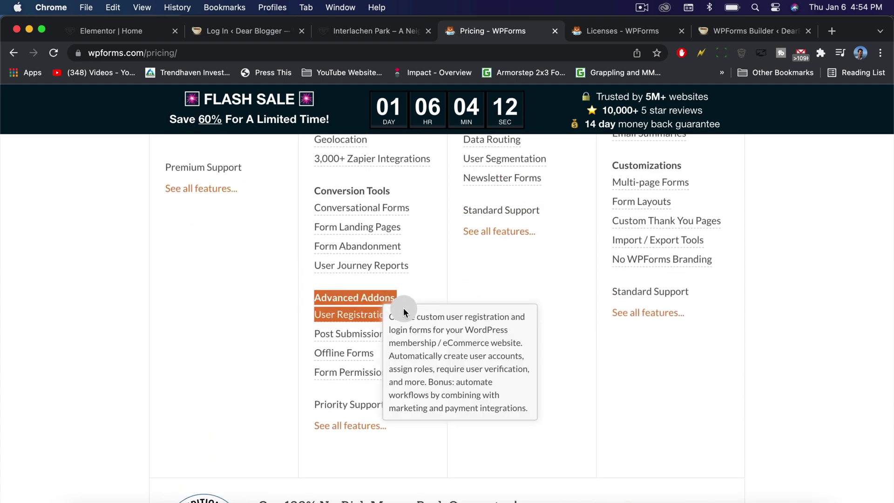
{"action": "mouse_move", "coordinate": [382, 310]}
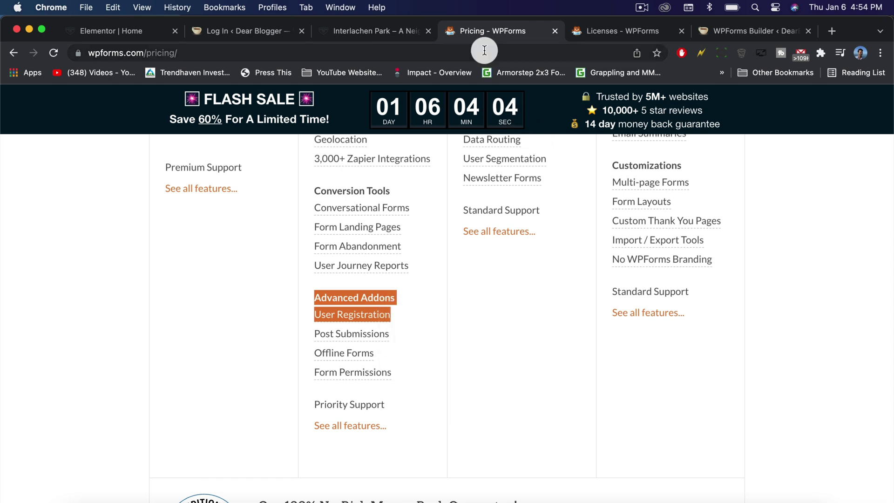
{"action": "left_click", "coordinate": [558, 278]}
{"action": "scroll", "coordinate": [558, 278], "scroll_direction": "up", "scroll_amount": 10}
{"action": "scroll", "coordinate": [558, 279], "scroll_direction": "down", "scroll_amount": 1}
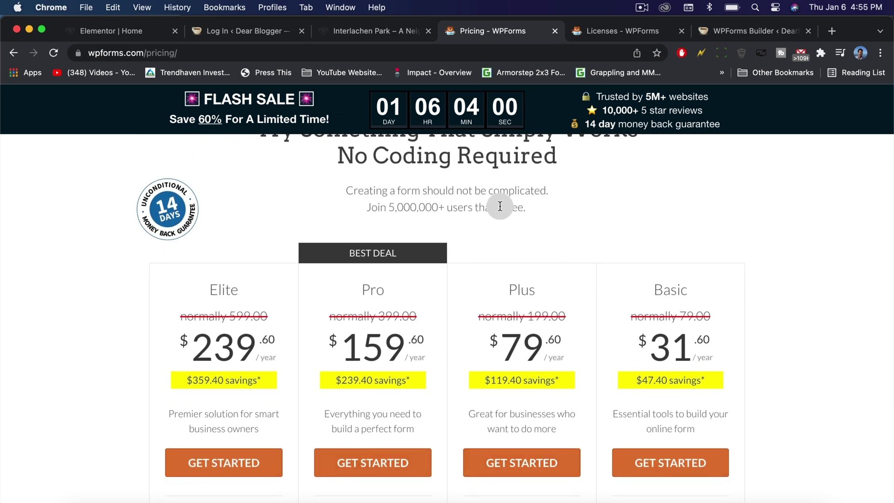
{"action": "scroll", "coordinate": [383, 275], "scroll_direction": "up", "scroll_amount": 5}
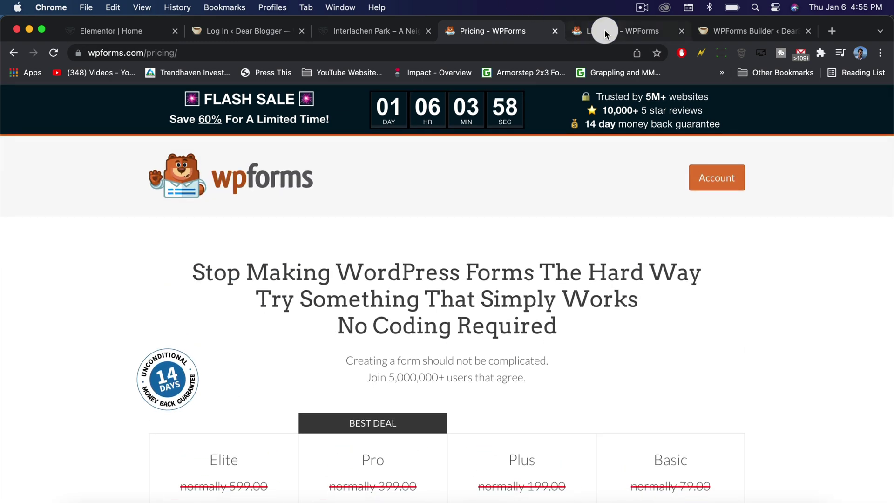
Browse the account Downloads page's addon grid down to User Registration Addon and back to the top
{"action": "left_click", "coordinate": [604, 30]}
{"action": "scroll", "coordinate": [697, 263], "scroll_direction": "up", "scroll_amount": 15}
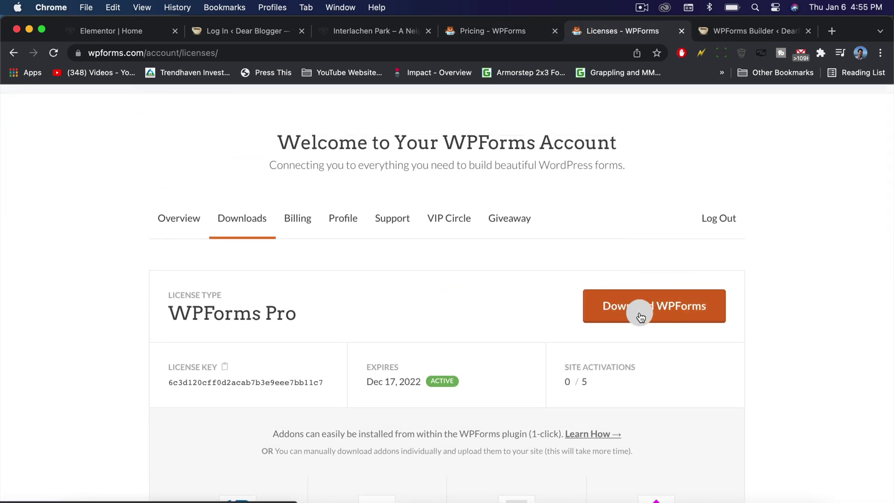
{"action": "scroll", "coordinate": [498, 324], "scroll_direction": "down", "scroll_amount": 6}
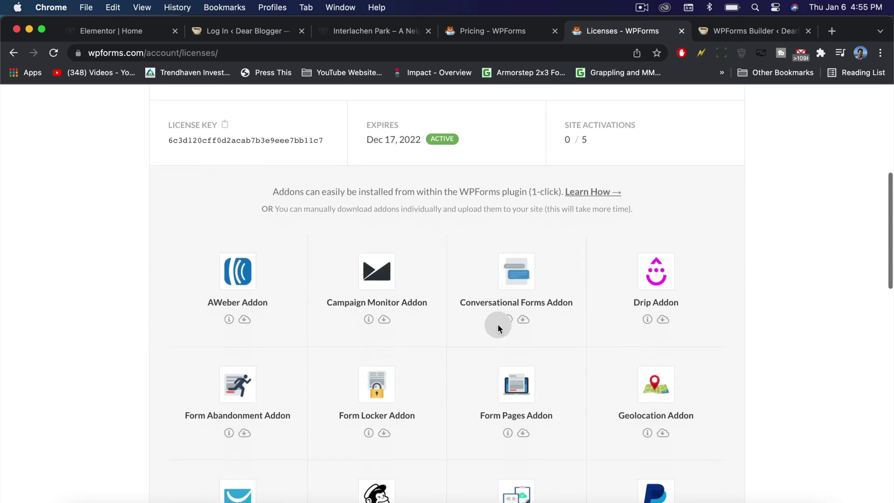
{"action": "scroll", "coordinate": [498, 324], "scroll_direction": "down", "scroll_amount": 4}
{"action": "scroll", "coordinate": [497, 323], "scroll_direction": "up", "scroll_amount": 3}
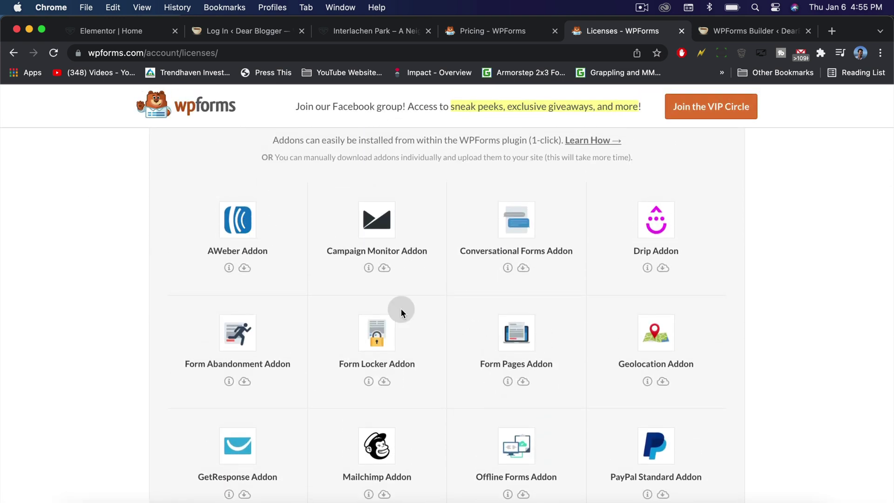
{"action": "scroll", "coordinate": [657, 347], "scroll_direction": "down", "scroll_amount": 5}
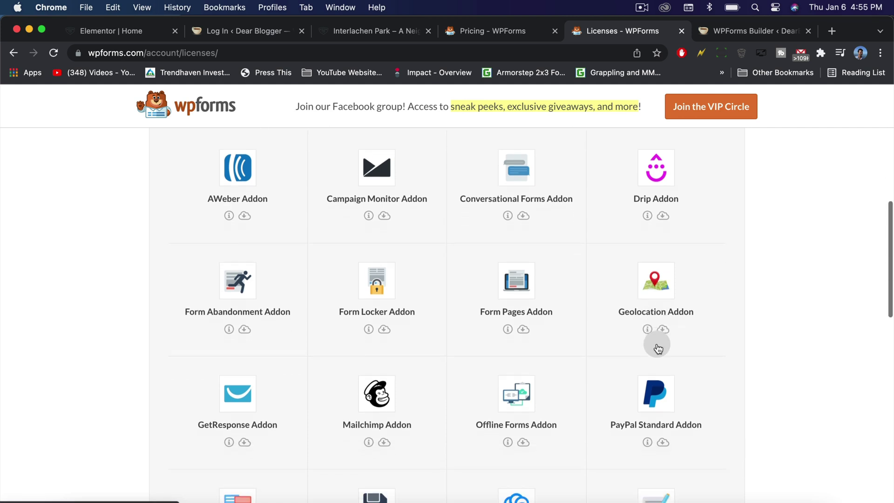
{"action": "scroll", "coordinate": [657, 345], "scroll_direction": "down", "scroll_amount": 8}
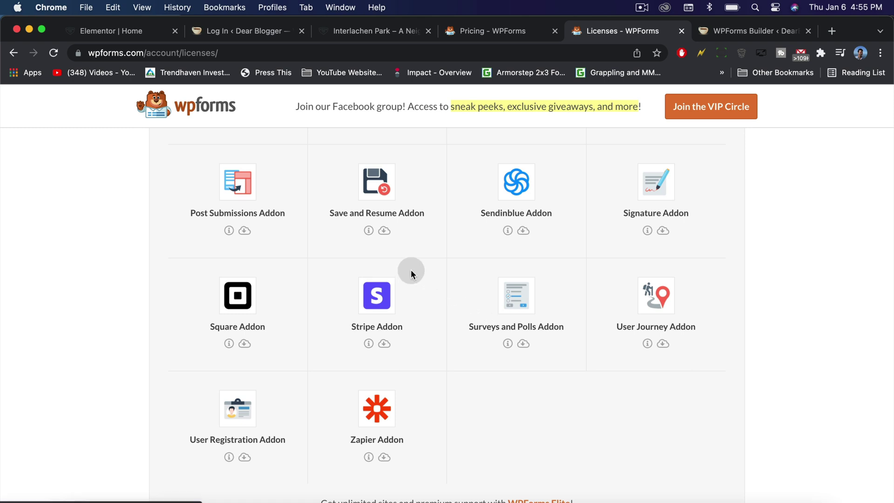
{"action": "scroll", "coordinate": [368, 296], "scroll_direction": "up", "scroll_amount": 2}
{"action": "scroll", "coordinate": [376, 390], "scroll_direction": "up", "scroll_amount": 6}
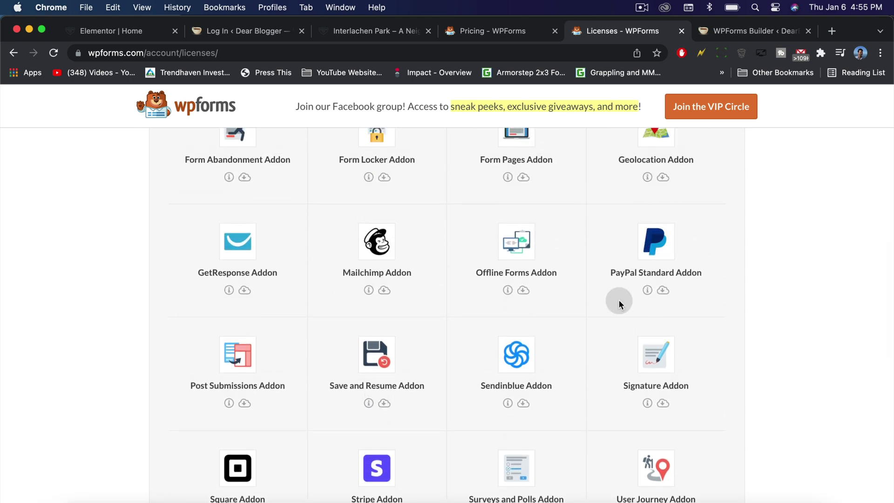
{"action": "scroll", "coordinate": [556, 275], "scroll_direction": "down", "scroll_amount": 6}
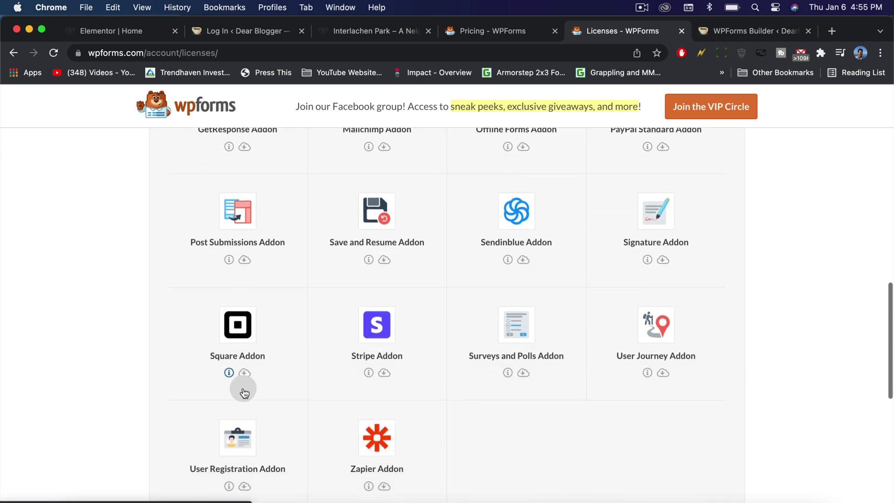
{"action": "scroll", "coordinate": [480, 431], "scroll_direction": "up", "scroll_amount": 12}
{"action": "scroll", "coordinate": [453, 302], "scroll_direction": "up", "scroll_amount": 5}
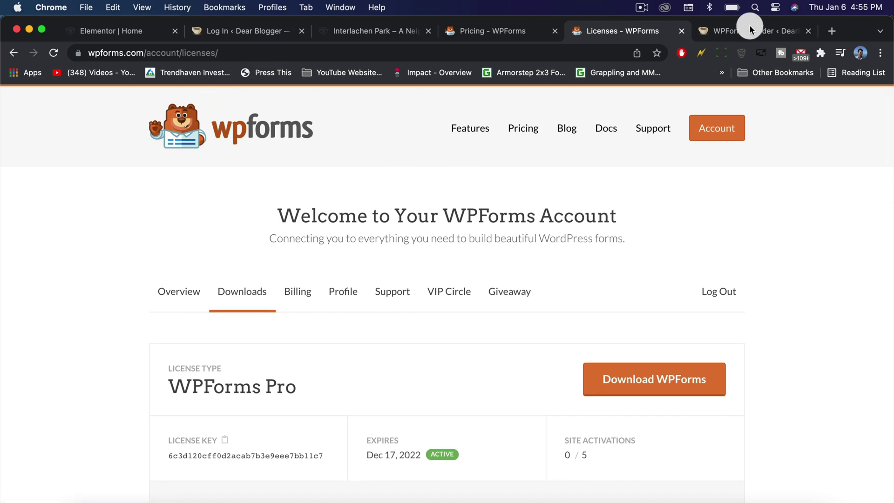
{"action": "left_click", "coordinate": [763, 32]}
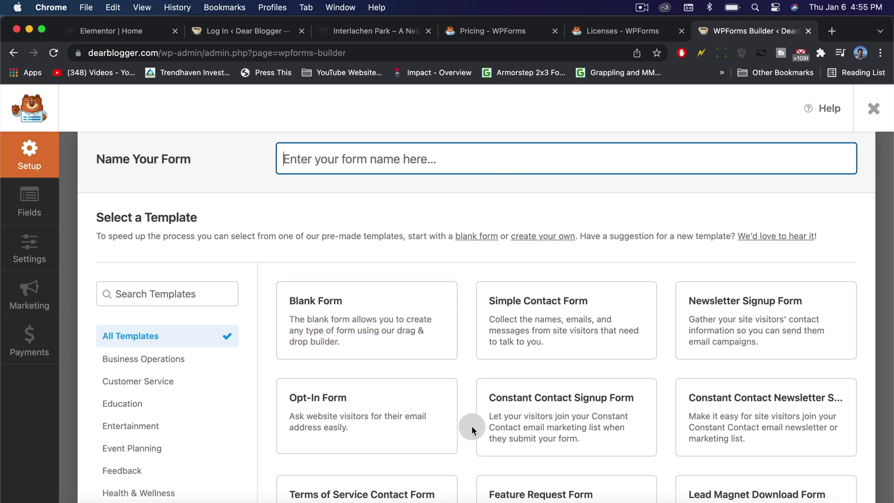
{"action": "mouse_move", "coordinate": [544, 335]}
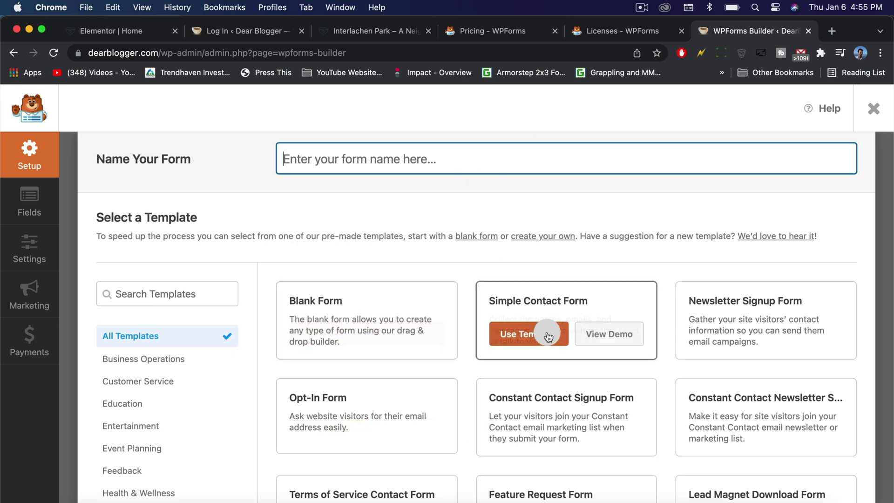
{"action": "mouse_move", "coordinate": [721, 315]}
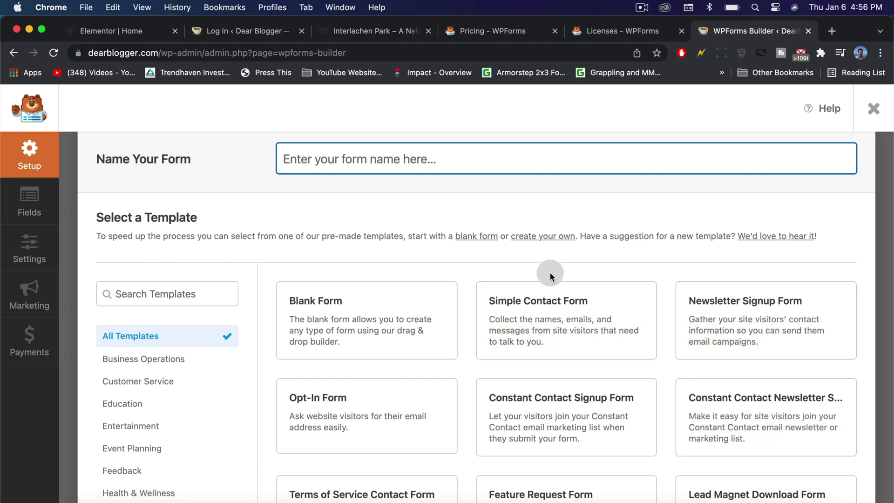
{"action": "scroll", "coordinate": [521, 300], "scroll_direction": "down", "scroll_amount": 20}
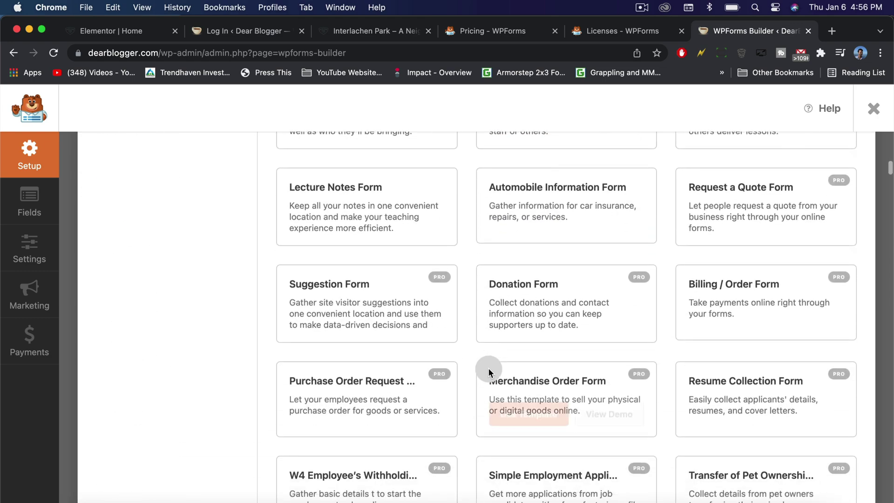
{"action": "scroll", "coordinate": [489, 373], "scroll_direction": "down", "scroll_amount": 10}
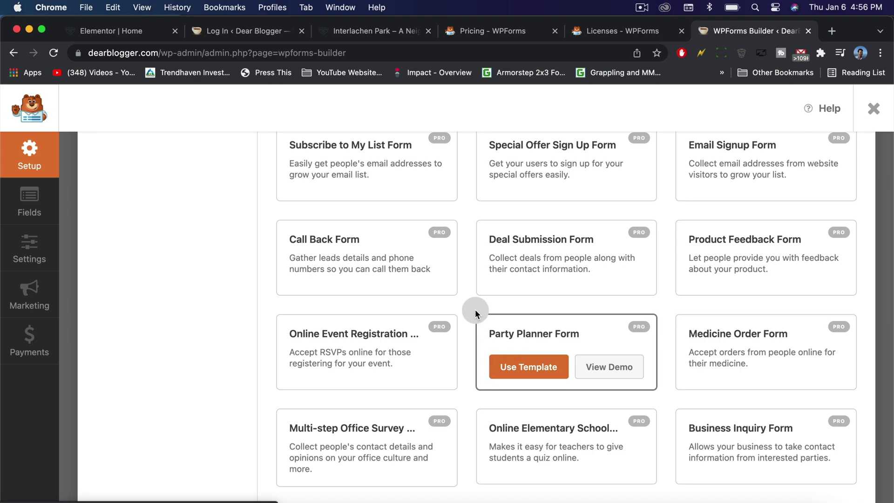
{"action": "scroll", "coordinate": [474, 306], "scroll_direction": "down", "scroll_amount": 10}
{"action": "scroll", "coordinate": [474, 306], "scroll_direction": "down", "scroll_amount": 12}
{"action": "scroll", "coordinate": [474, 306], "scroll_direction": "down", "scroll_amount": 12}
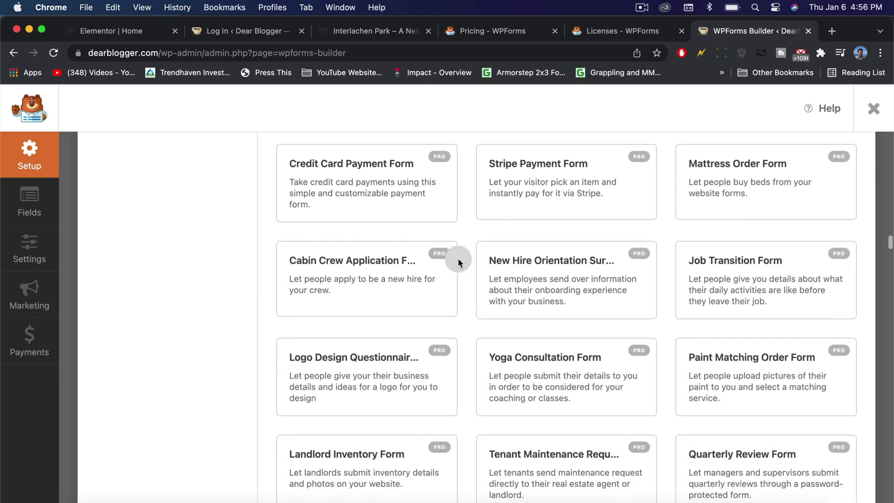
{"action": "scroll", "coordinate": [466, 363], "scroll_direction": "down", "scroll_amount": 2}
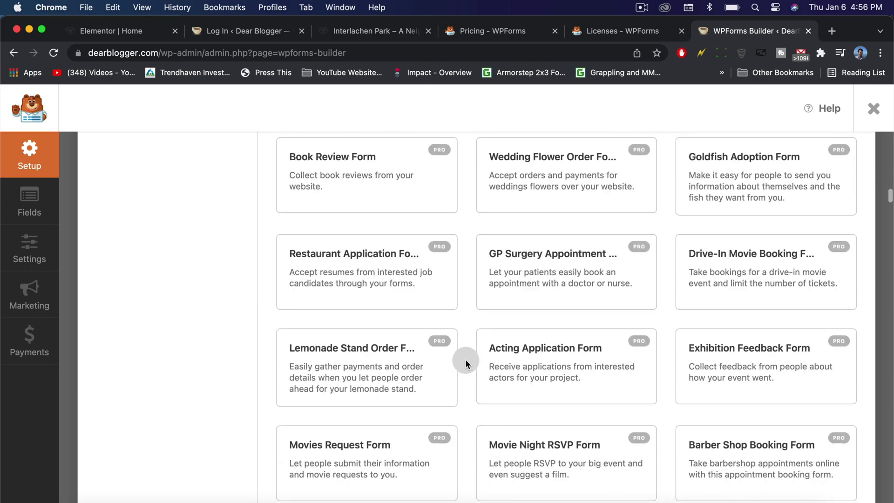
{"action": "scroll", "coordinate": [465, 363], "scroll_direction": "up", "scroll_amount": 20}
{"action": "scroll", "coordinate": [466, 363], "scroll_direction": "up", "scroll_amount": 5}
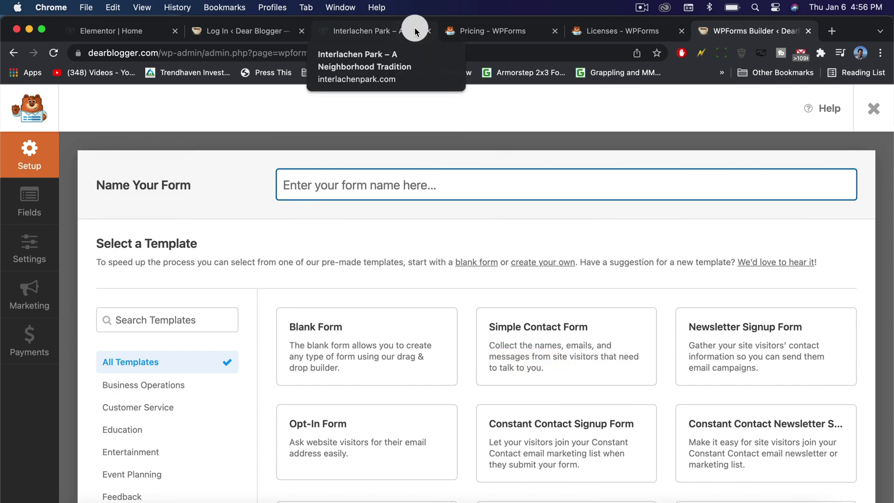
Look over the WPForms pricing plans on the Pricing page
{"action": "left_click", "coordinate": [498, 32]}
{"action": "scroll", "coordinate": [486, 297], "scroll_direction": "down", "scroll_amount": 5}
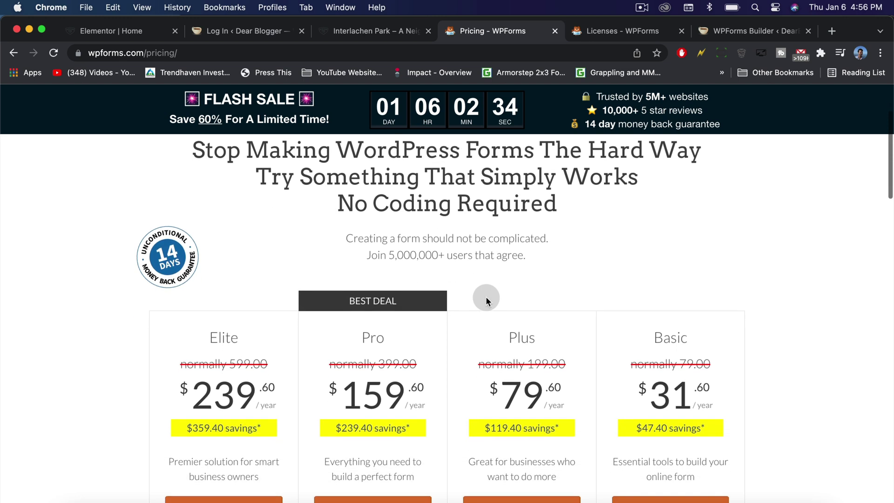
{"action": "scroll", "coordinate": [453, 333], "scroll_direction": "down", "scroll_amount": 2}
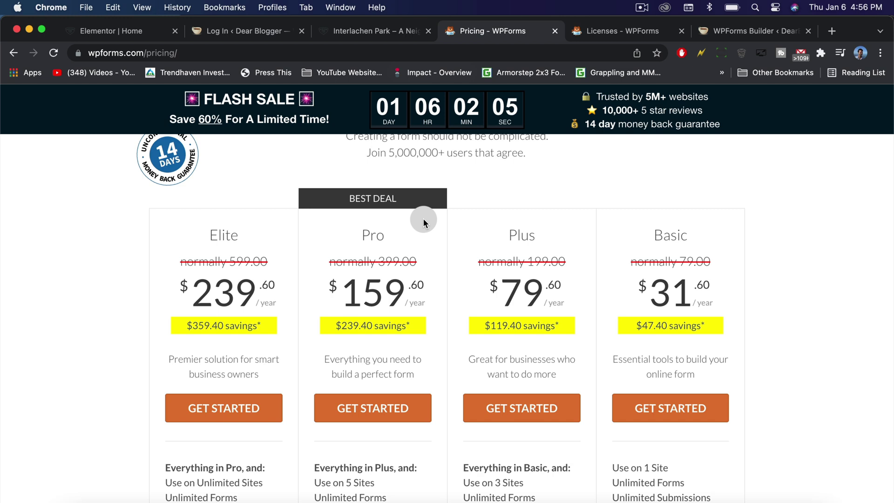
{"action": "scroll", "coordinate": [504, 252], "scroll_direction": "up", "scroll_amount": 5}
Download the WPForms Pro plugin zip from the account Downloads page
{"action": "left_click", "coordinate": [586, 30]}
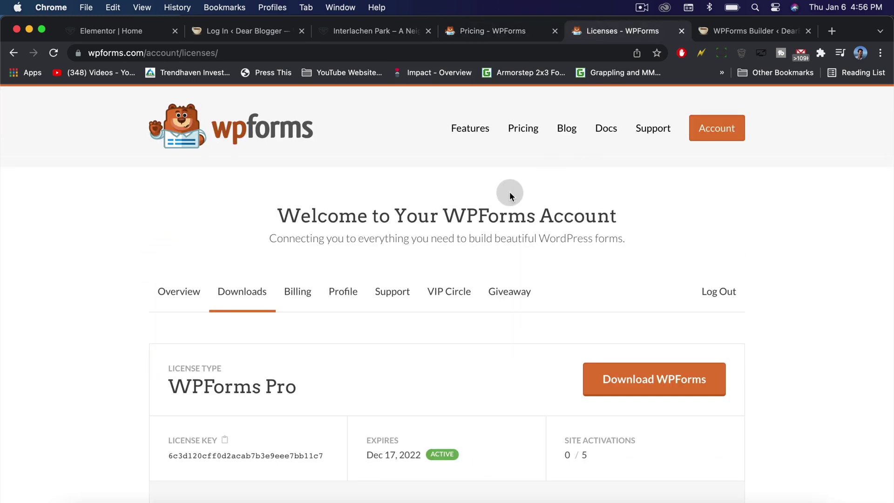
{"action": "scroll", "coordinate": [510, 191], "scroll_direction": "down", "scroll_amount": 5}
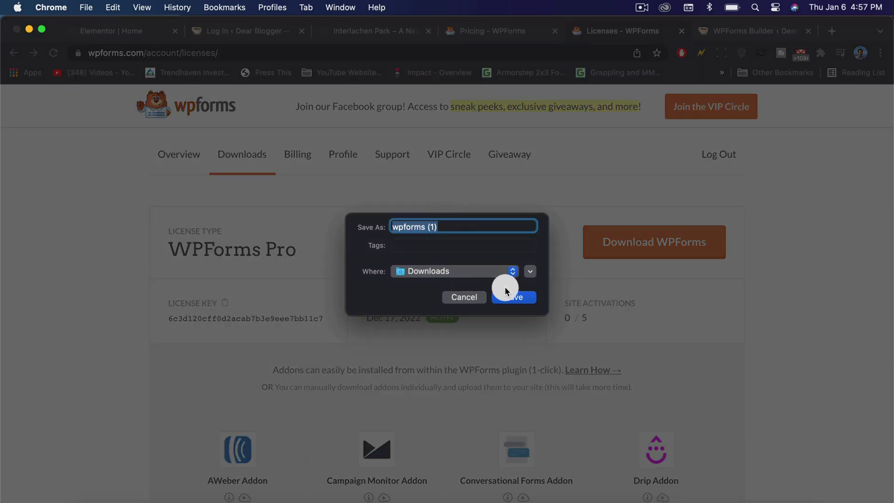
{"action": "left_click", "coordinate": [505, 290]}
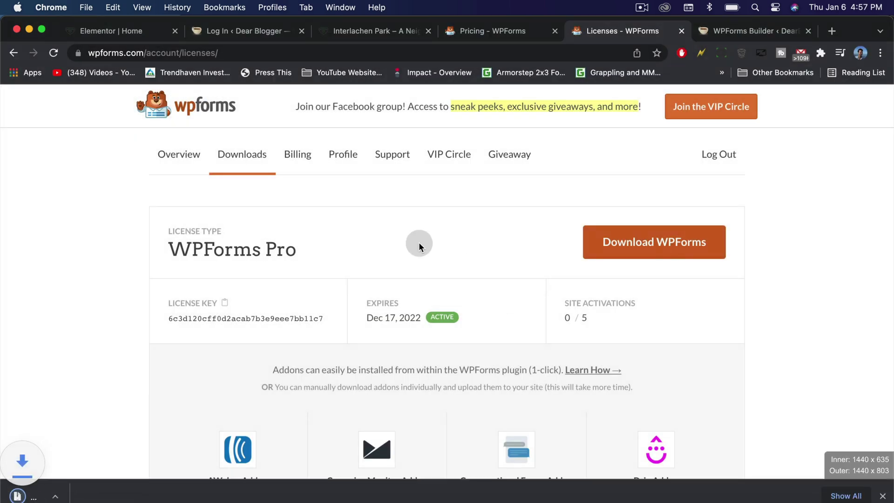
Download and save the User Registration Addon zip file
{"action": "scroll", "coordinate": [373, 230], "scroll_direction": "down", "scroll_amount": 10}
{"action": "scroll", "coordinate": [371, 234], "scroll_direction": "down", "scroll_amount": 10}
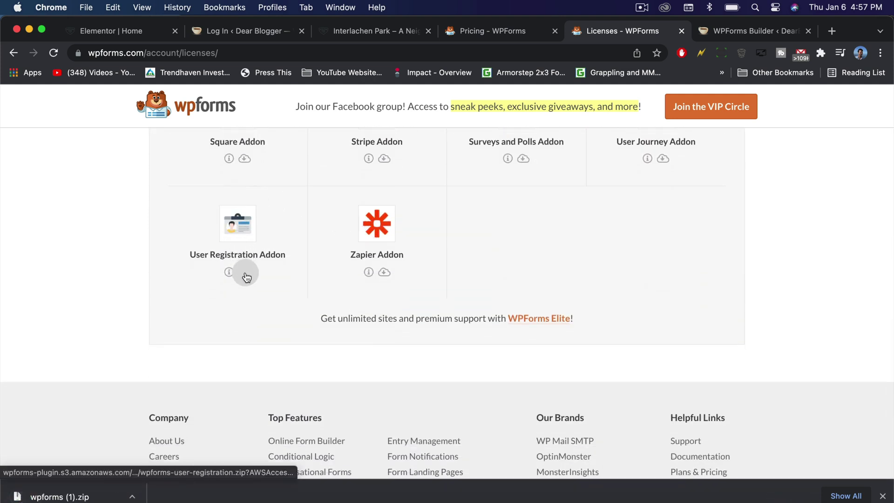
{"action": "left_click", "coordinate": [246, 276]}
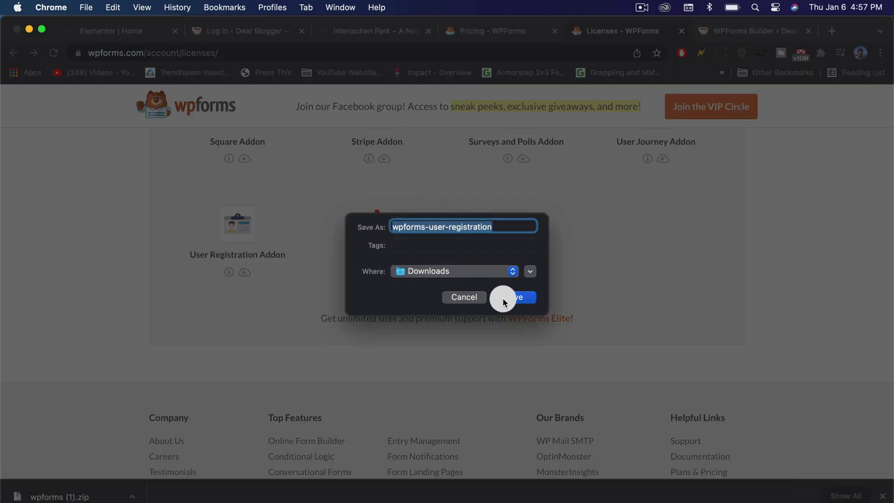
{"action": "left_click", "coordinate": [502, 297]}
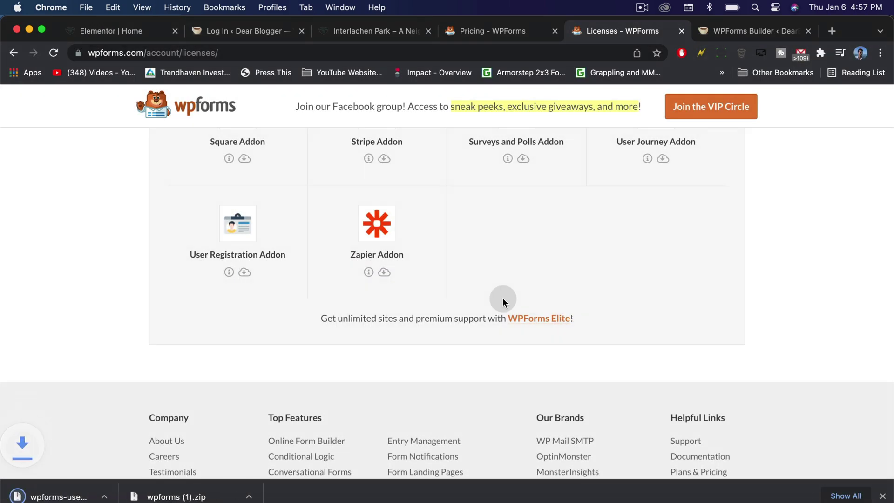
{"action": "scroll", "coordinate": [431, 239], "scroll_direction": "up", "scroll_amount": 15}
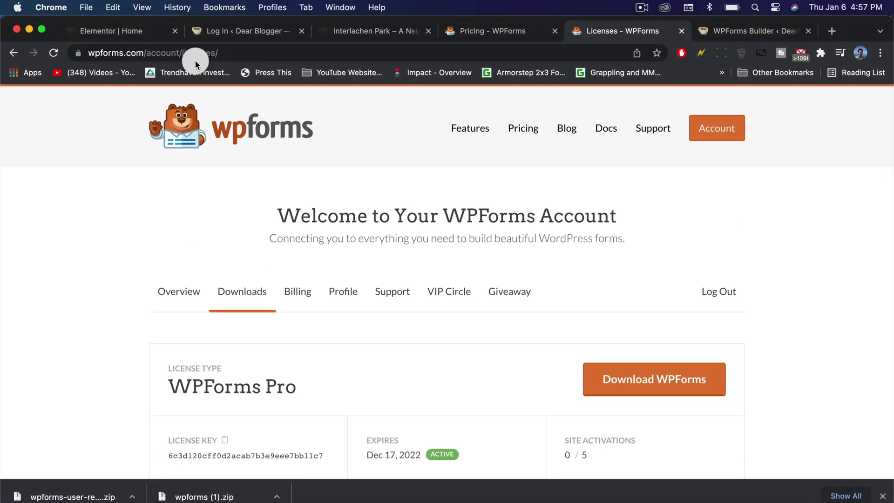
Update the Elementor homepage and exit to the WordPress dashboard's Installed Plugins list
{"action": "left_click", "coordinate": [128, 31]}
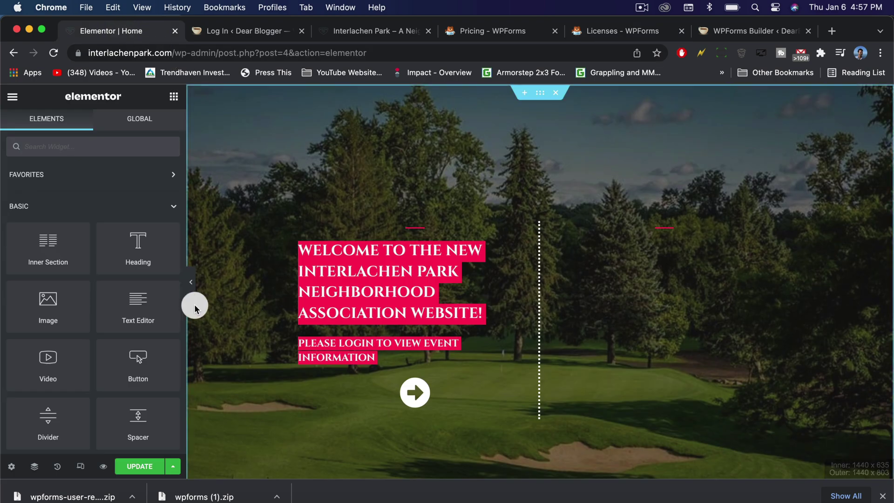
{"action": "left_click", "coordinate": [139, 466]}
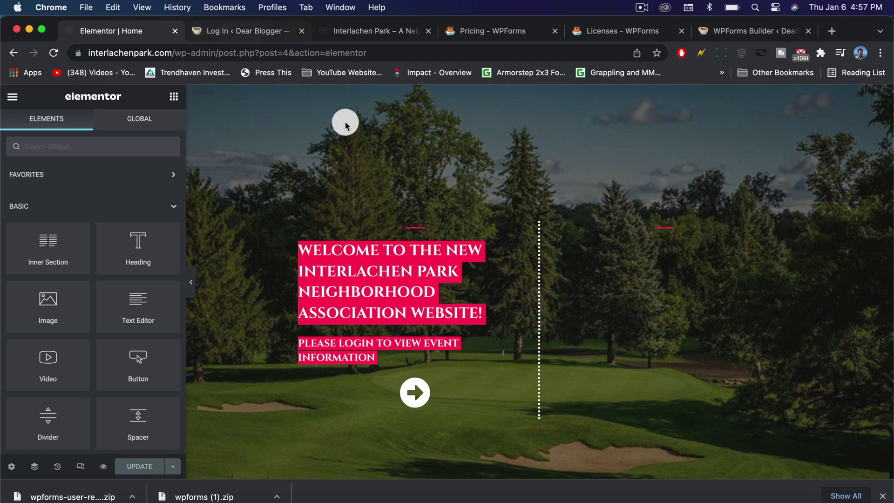
{"action": "left_click", "coordinate": [12, 96]}
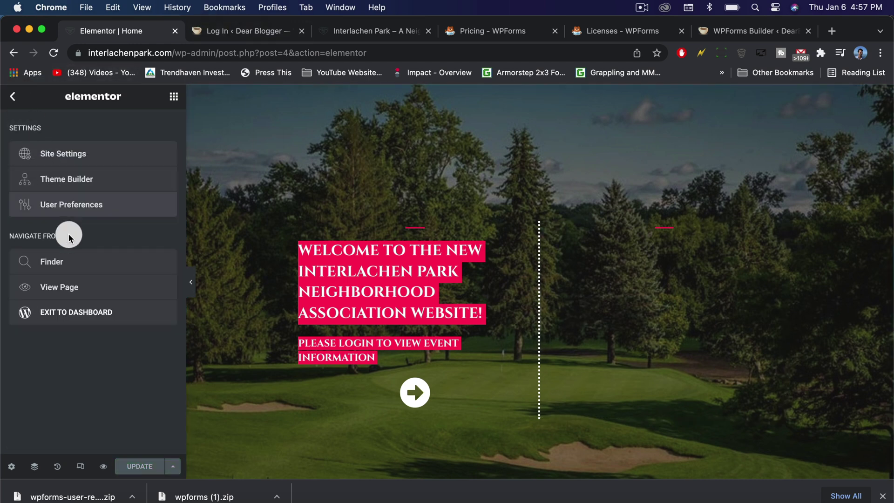
{"action": "left_click", "coordinate": [70, 316]}
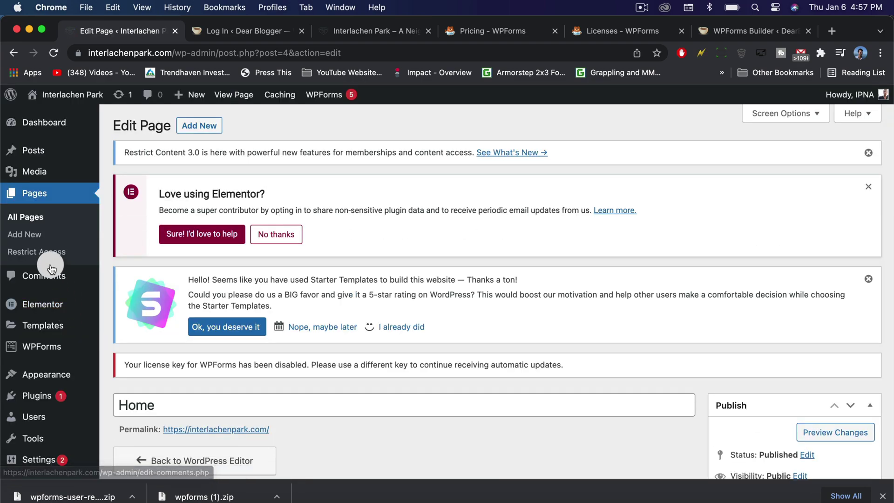
{"action": "scroll", "coordinate": [49, 264], "scroll_direction": "down", "scroll_amount": 4}
{"action": "mouse_move", "coordinate": [43, 339]}
{"action": "mouse_move", "coordinate": [43, 356]}
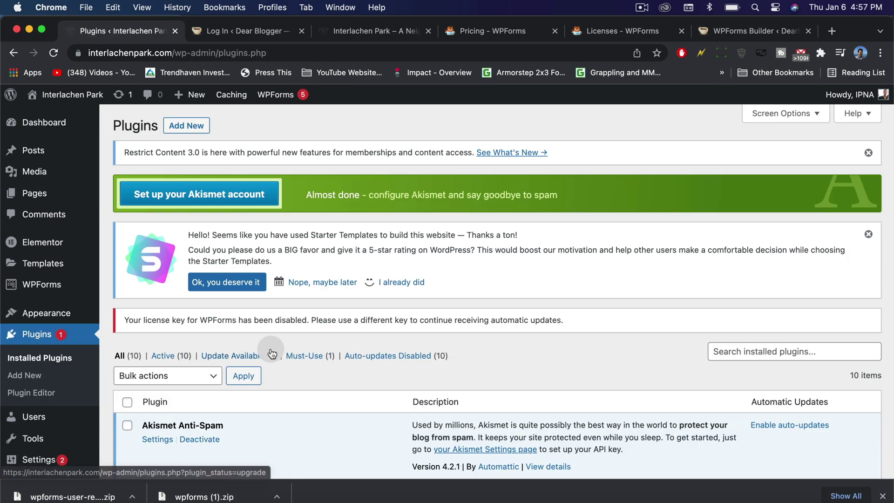
Confirm WPForms User Registration is installed, then start a new WPForms form via Add New
{"action": "scroll", "coordinate": [270, 348], "scroll_direction": "down", "scroll_amount": 10}
{"action": "scroll", "coordinate": [270, 348], "scroll_direction": "down", "scroll_amount": 3}
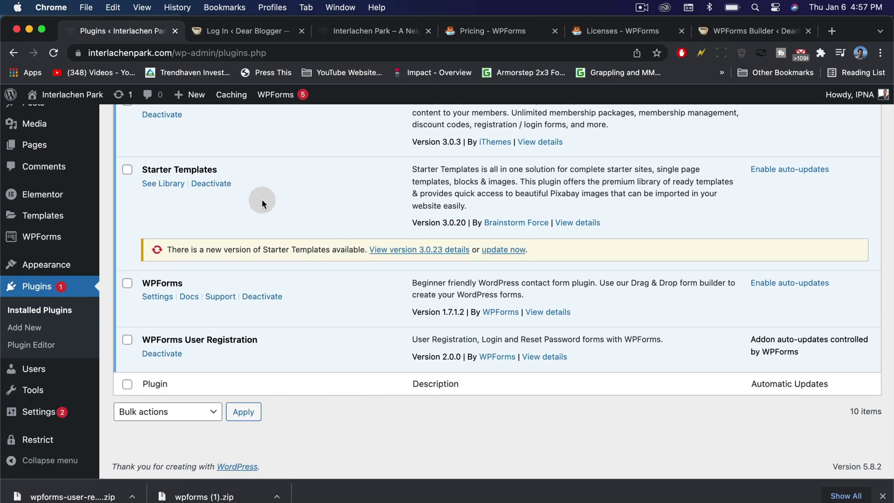
{"action": "scroll", "coordinate": [336, 210], "scroll_direction": "up", "scroll_amount": 5}
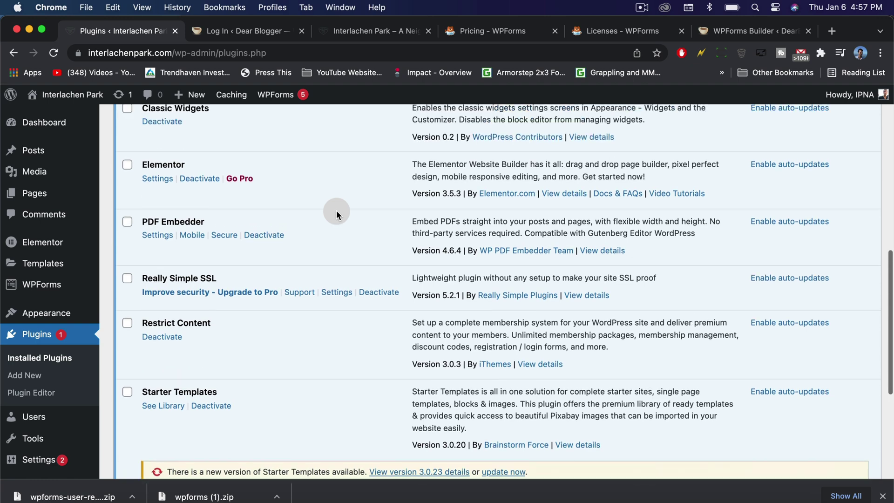
{"action": "scroll", "coordinate": [336, 210], "scroll_direction": "up", "scroll_amount": 2}
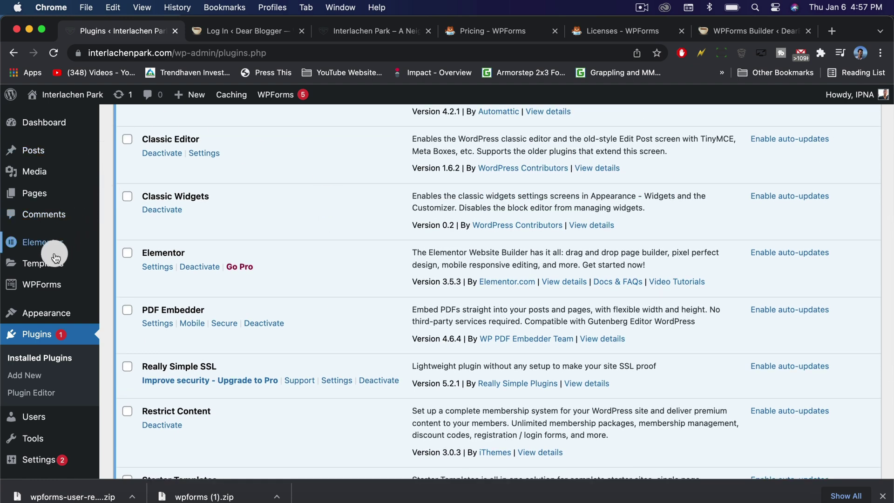
{"action": "mouse_move", "coordinate": [36, 284]}
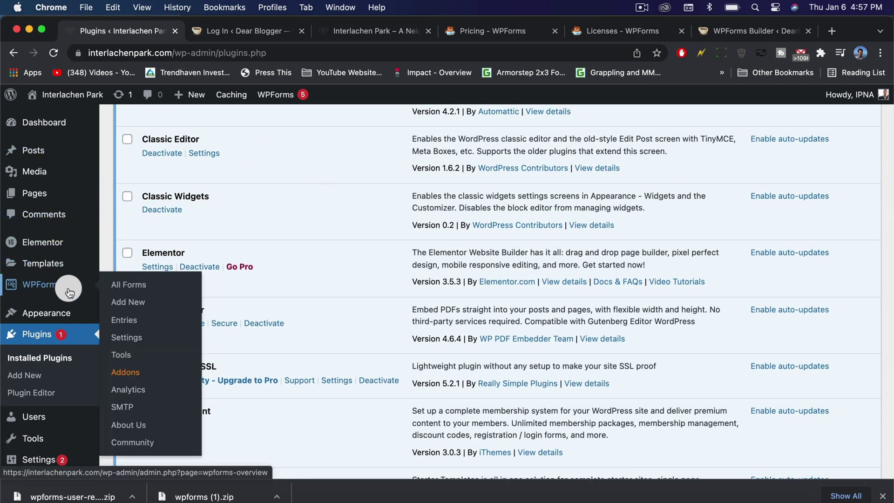
{"action": "left_click", "coordinate": [122, 307]}
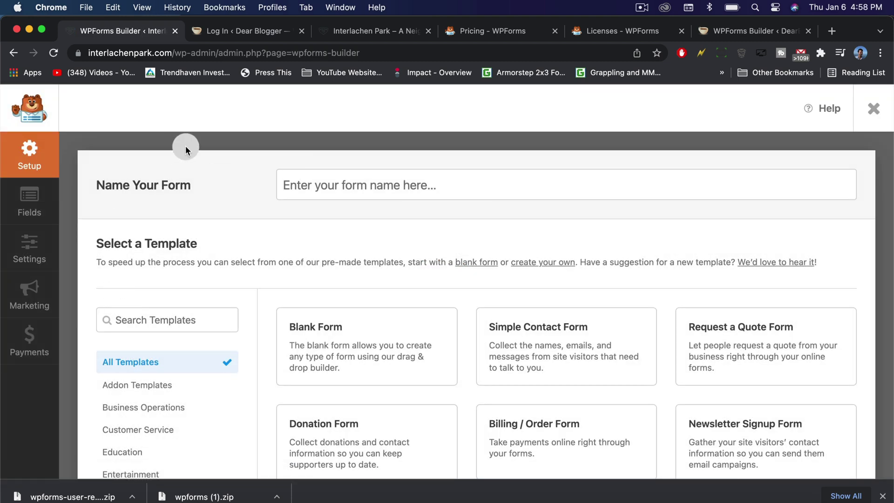
Name the new form 'Login to' and browse the available templates
{"action": "left_click", "coordinate": [296, 188]}
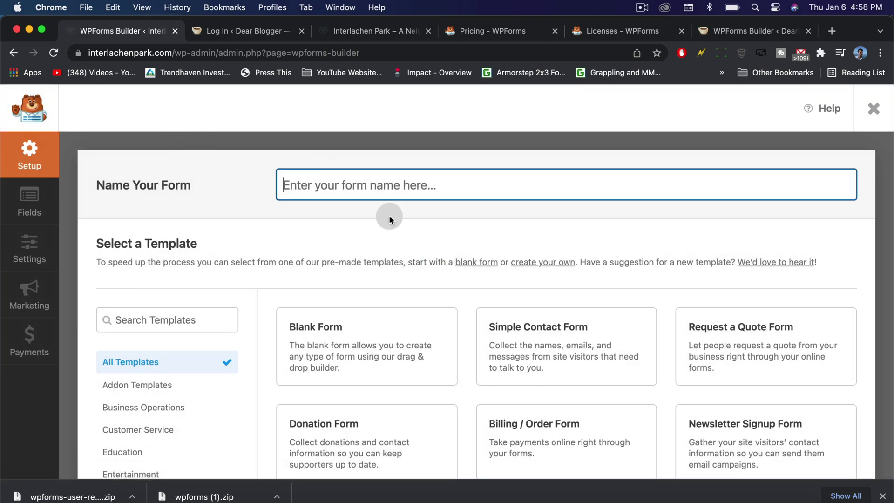
{"action": "type", "text": "Login to IP"}
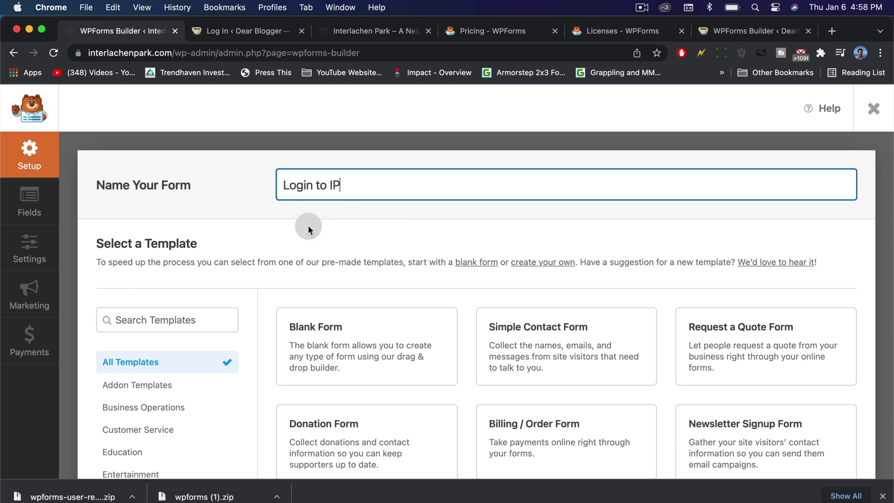
{"action": "scroll", "coordinate": [326, 237], "scroll_direction": "down", "scroll_amount": 3}
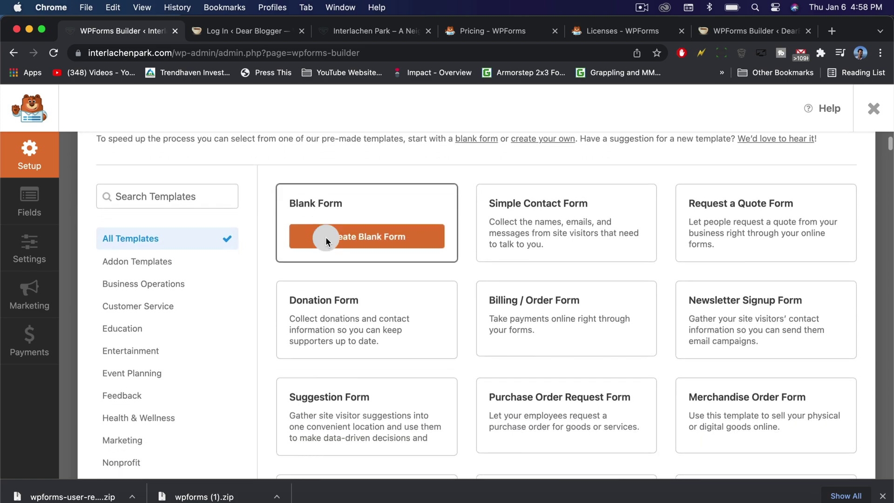
{"action": "scroll", "coordinate": [351, 246], "scroll_direction": "down", "scroll_amount": 10}
{"action": "scroll", "coordinate": [410, 298], "scroll_direction": "up", "scroll_amount": 15}
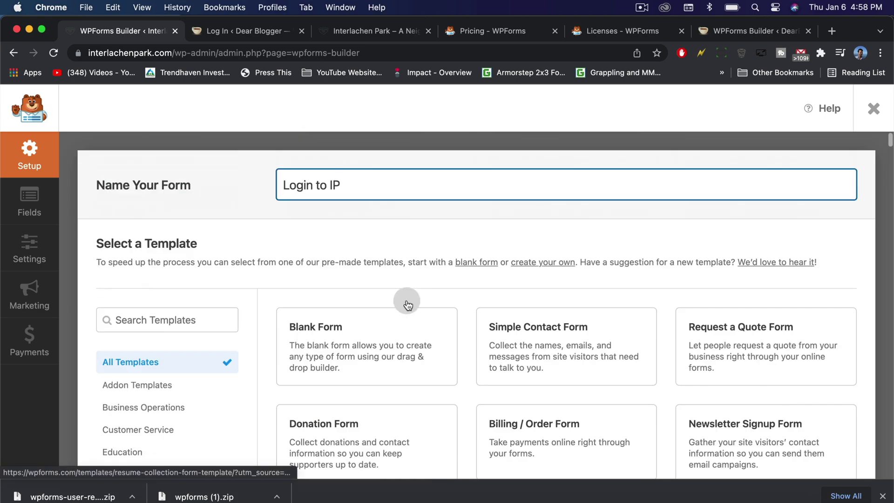
{"action": "scroll", "coordinate": [414, 342], "scroll_direction": "down", "scroll_amount": 10}
{"action": "scroll", "coordinate": [415, 342], "scroll_direction": "down", "scroll_amount": 20}
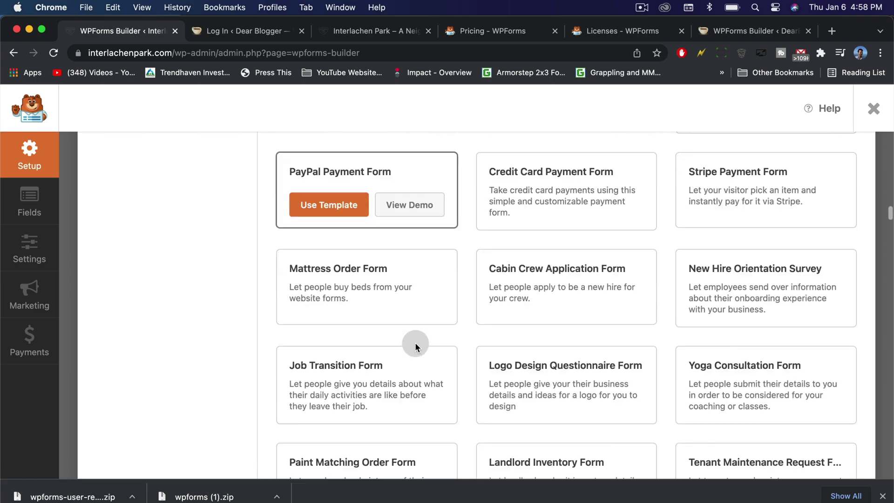
{"action": "scroll", "coordinate": [416, 345], "scroll_direction": "down", "scroll_amount": 10}
Search the template page for 'login' to locate the User Login Form template
{"action": "key", "text": "super+f"}
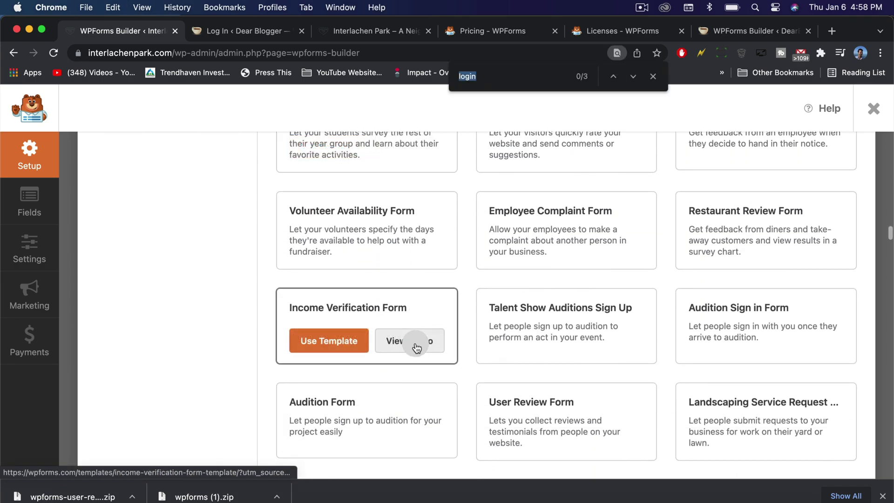
{"action": "type", "text": "login"}
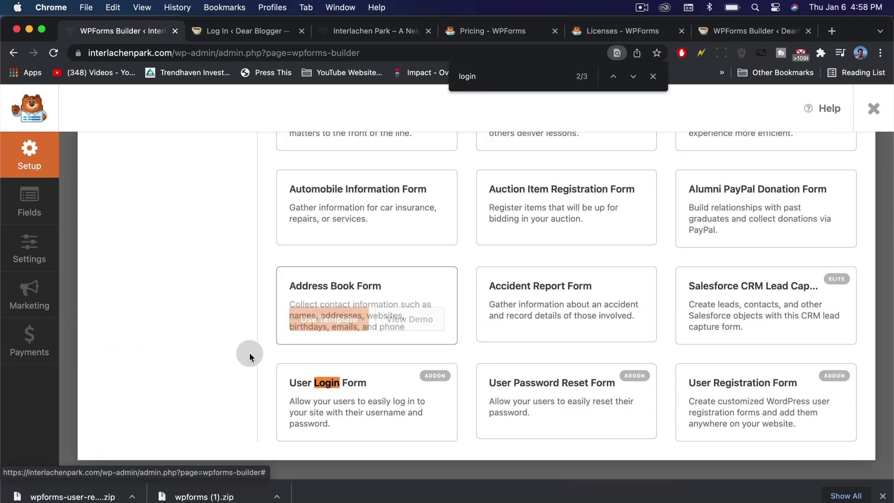
{"action": "mouse_move", "coordinate": [329, 391]}
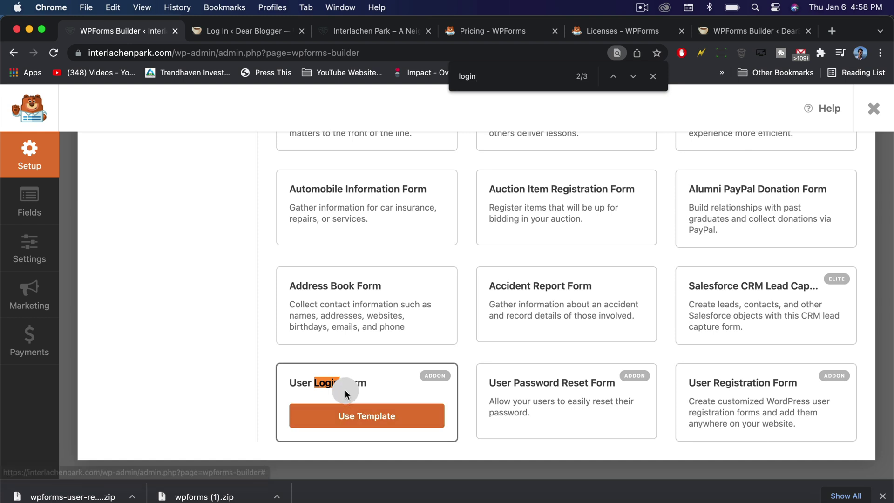
{"action": "mouse_move", "coordinate": [563, 397]}
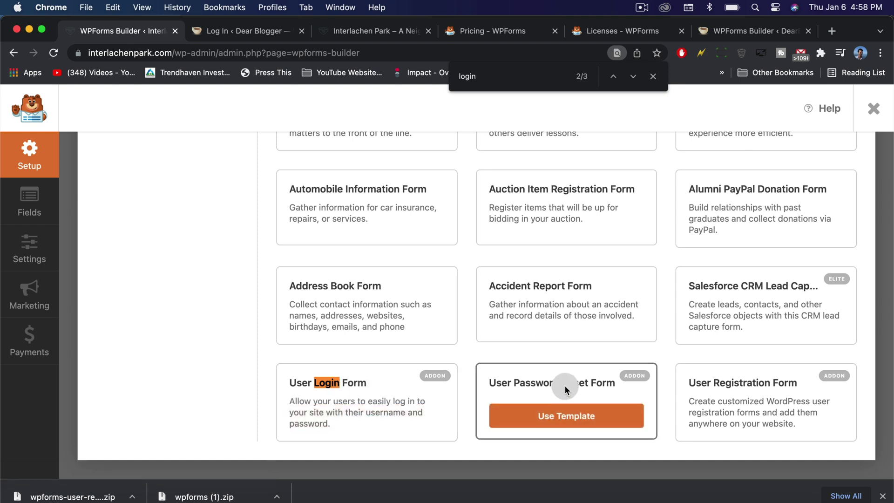
{"action": "mouse_move", "coordinate": [744, 391]}
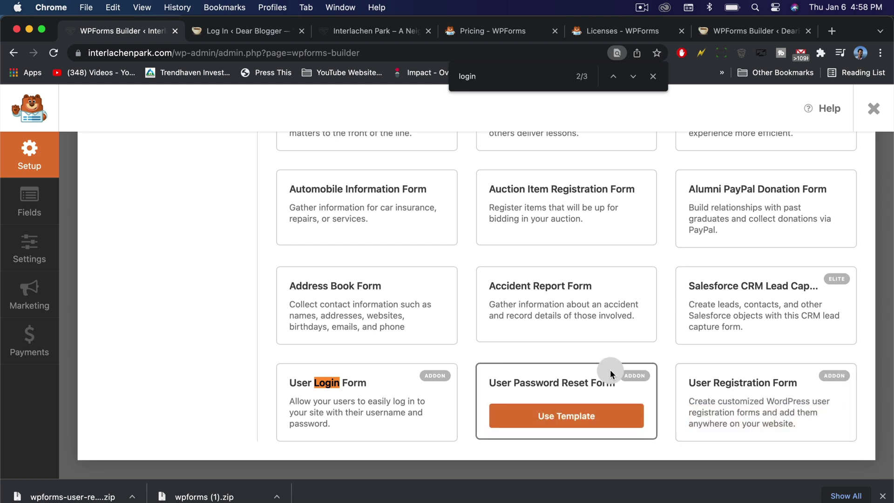
{"action": "mouse_move", "coordinate": [376, 386]}
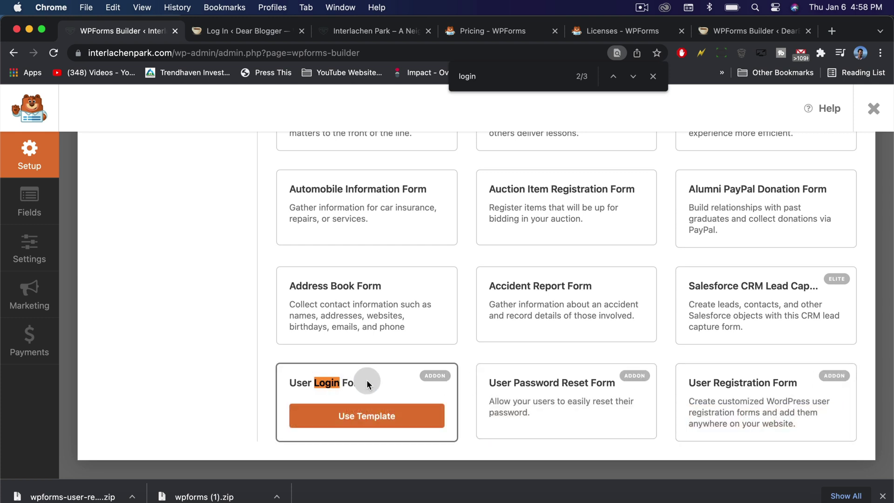
Build the 'Login to IP' form from the User Login Form template and show its General settings
{"action": "left_click", "coordinate": [408, 416]}
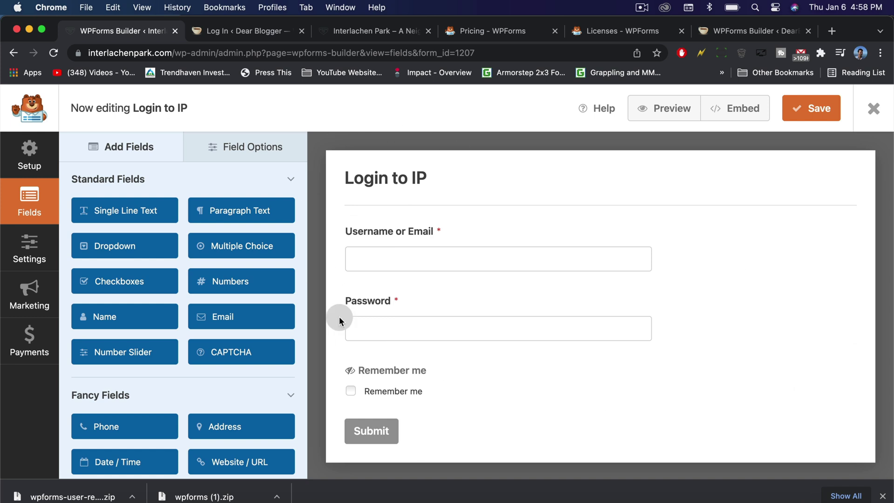
{"action": "left_click", "coordinate": [367, 176]}
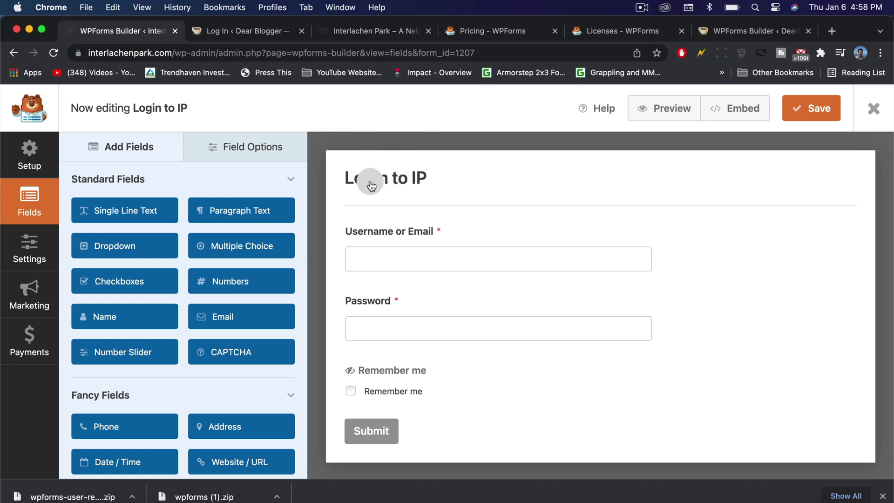
Rename the form to 'Neighbor Login' with the description 'Please login to view event information.'
{"action": "left_click", "coordinate": [367, 180]}
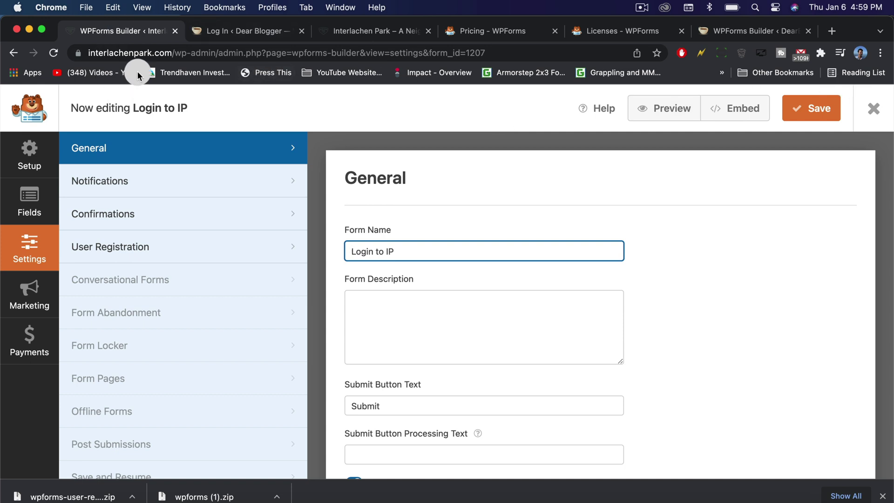
{"action": "left_click", "coordinate": [122, 49]}
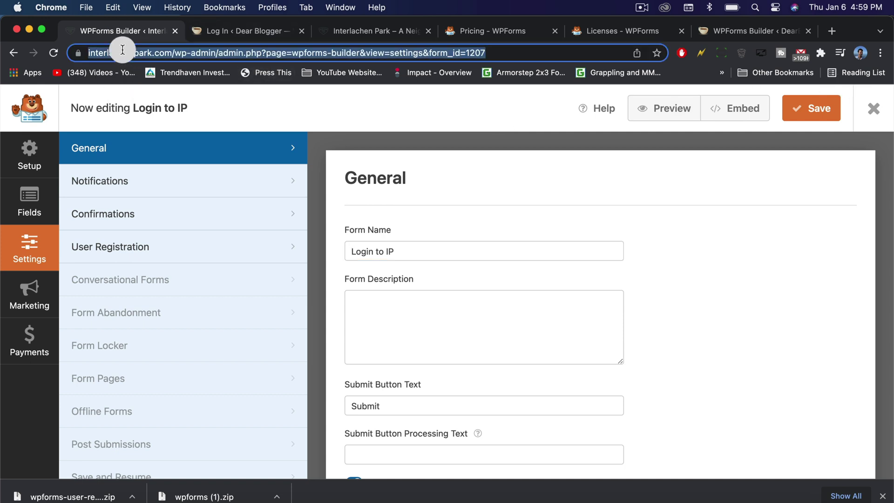
{"action": "left_click", "coordinate": [304, 97]}
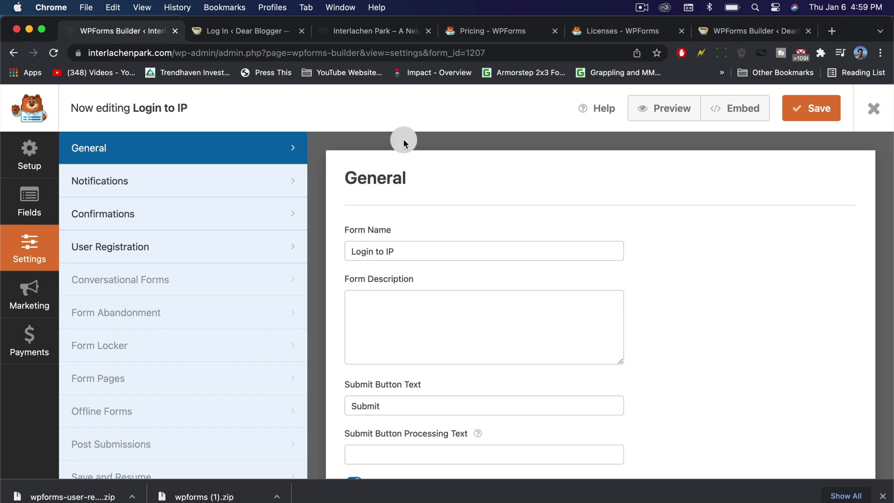
{"action": "triple_click", "coordinate": [365, 252]}
{"action": "type", "text": "W"}
{"action": "left_click", "coordinate": [384, 319]}
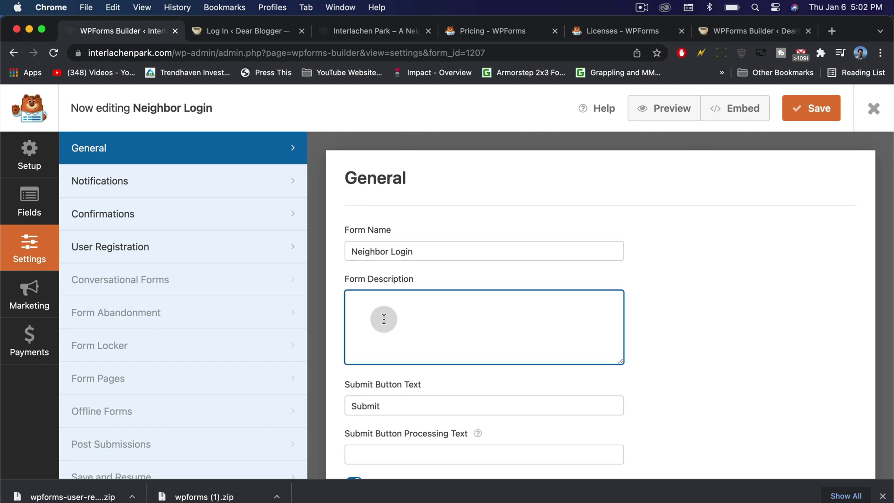
{"action": "type", "text": "P"}
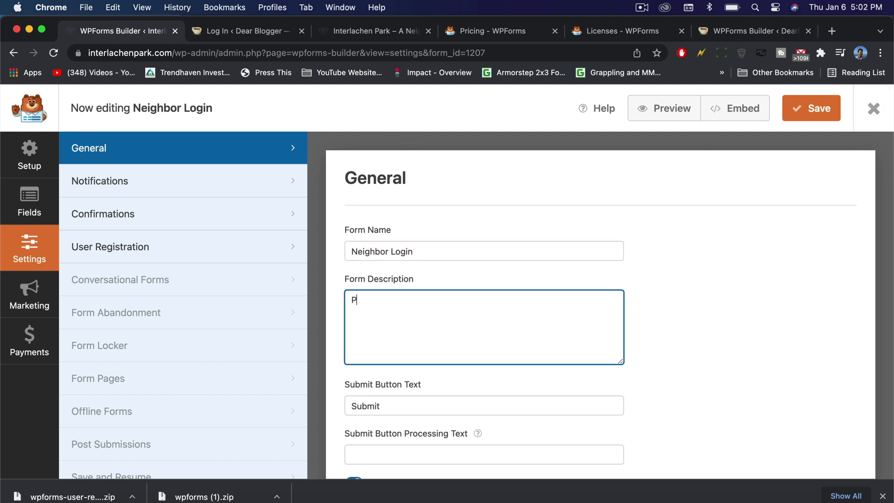
{"action": "type", "text": "lease login to view event information."}
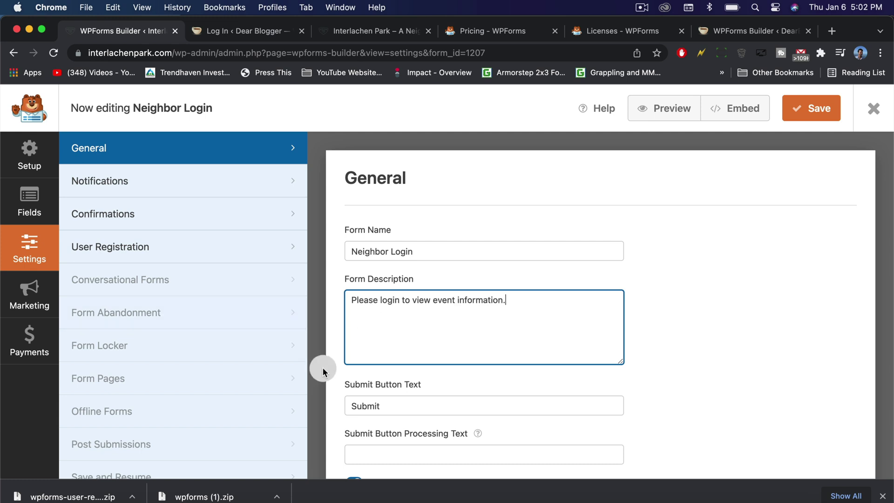
Change the submit button text to 'Login' and save the form settings
{"action": "scroll", "coordinate": [423, 375], "scroll_direction": "down", "scroll_amount": 5}
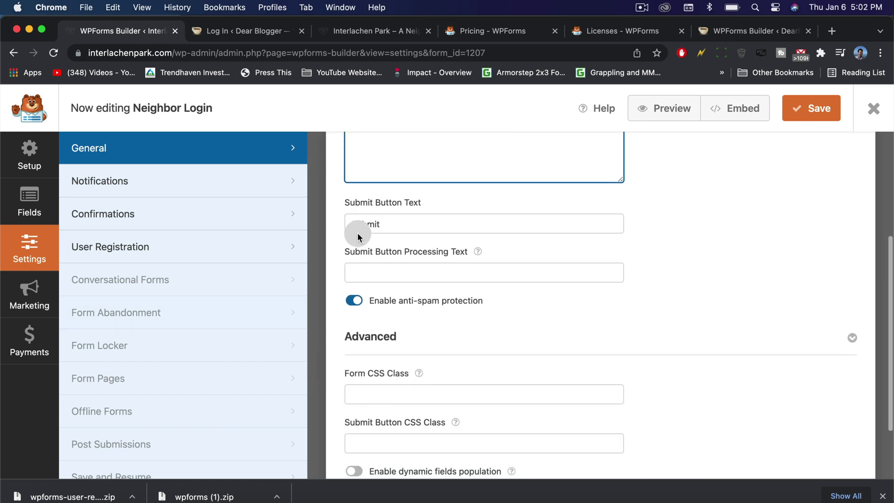
{"action": "double_click", "coordinate": [370, 221]}
{"action": "type", "text": "Login"}
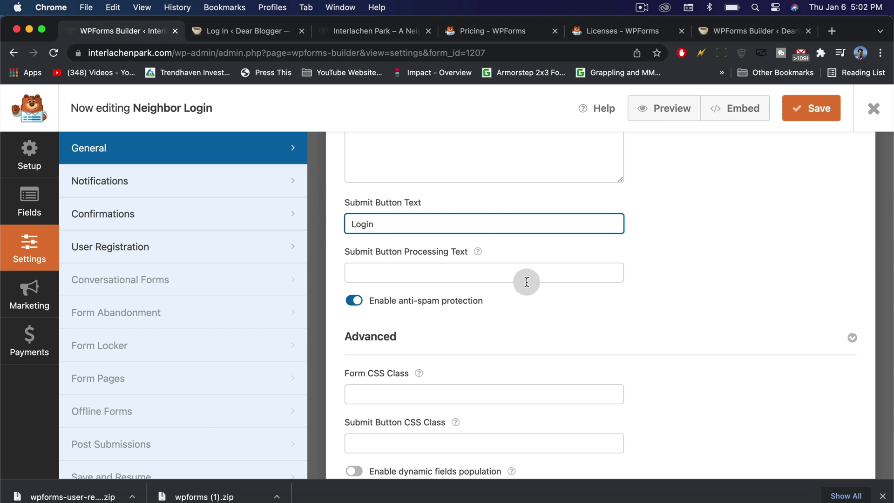
{"action": "scroll", "coordinate": [525, 282], "scroll_direction": "down", "scroll_amount": 3}
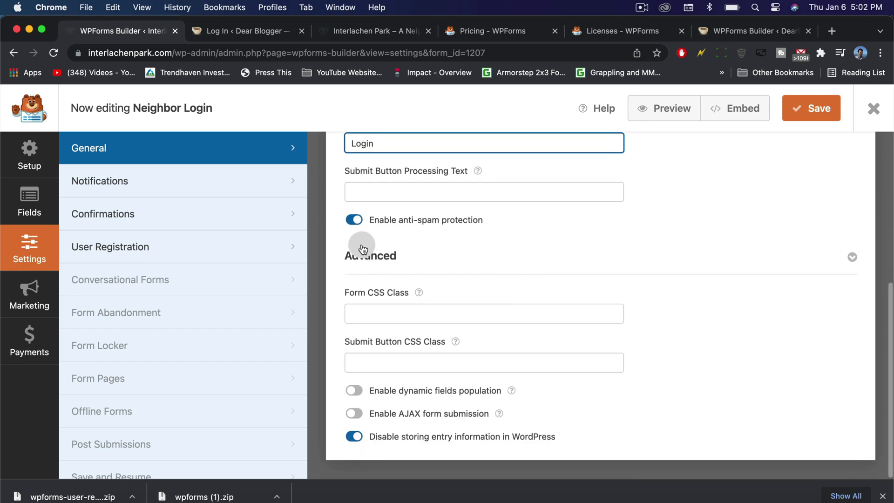
{"action": "left_click", "coordinate": [402, 316]}
{"action": "left_click", "coordinate": [380, 367]}
{"action": "left_click", "coordinate": [362, 305]}
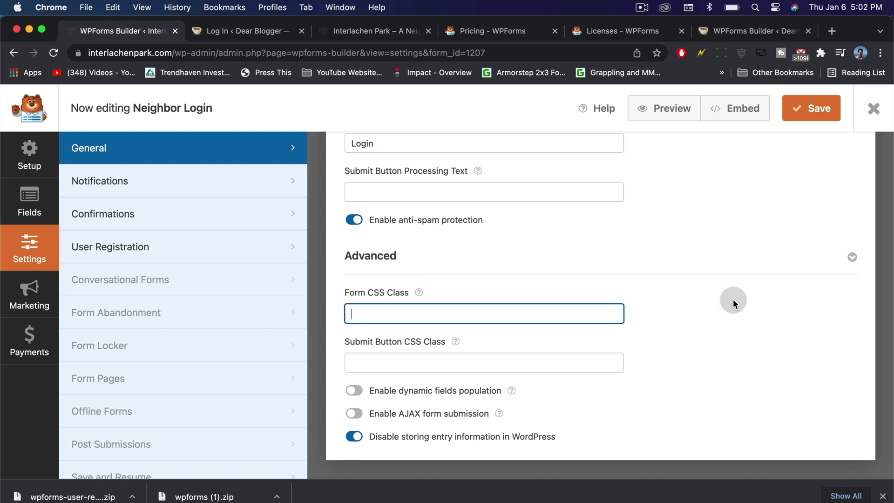
{"action": "left_click", "coordinate": [855, 264]}
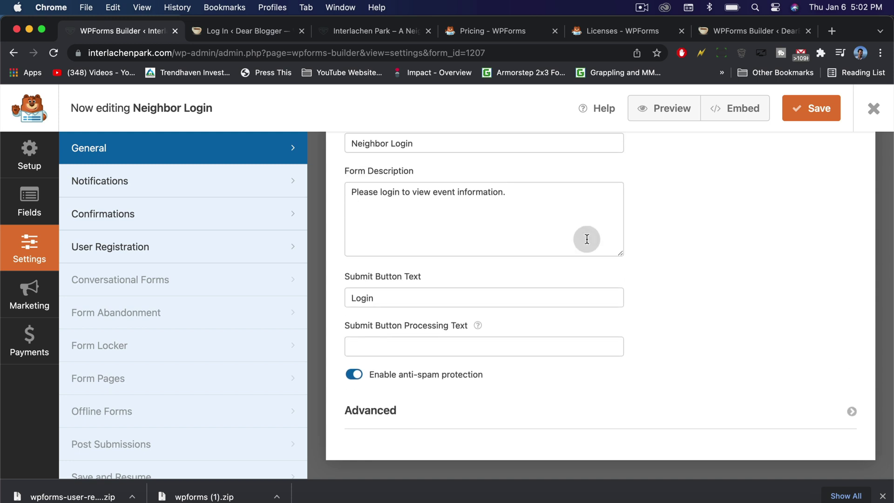
{"action": "left_click", "coordinate": [815, 111]}
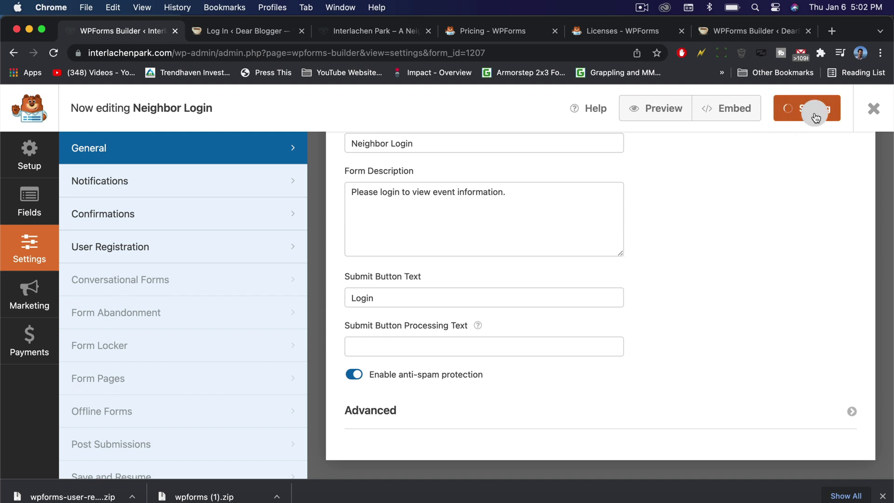
{"action": "scroll", "coordinate": [495, 235], "scroll_direction": "up", "scroll_amount": 3}
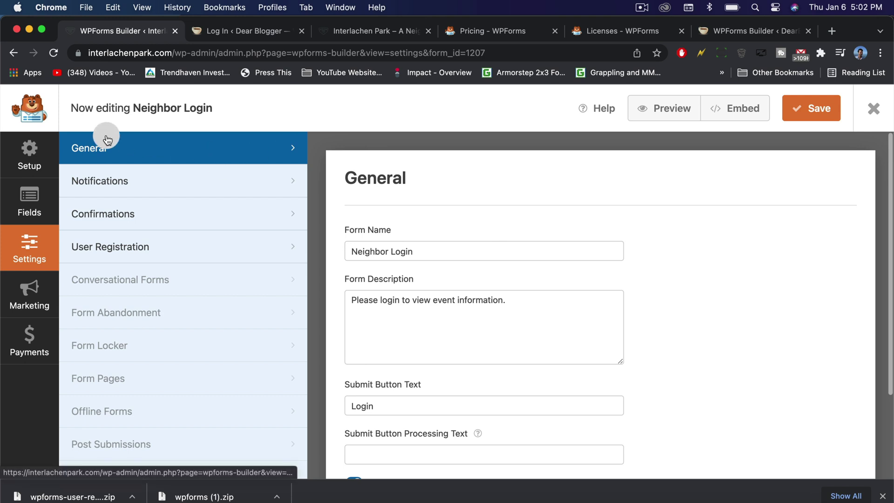
Enable notifications, leaving the Default Notification sent to {admin_email}
{"action": "left_click", "coordinate": [106, 187]}
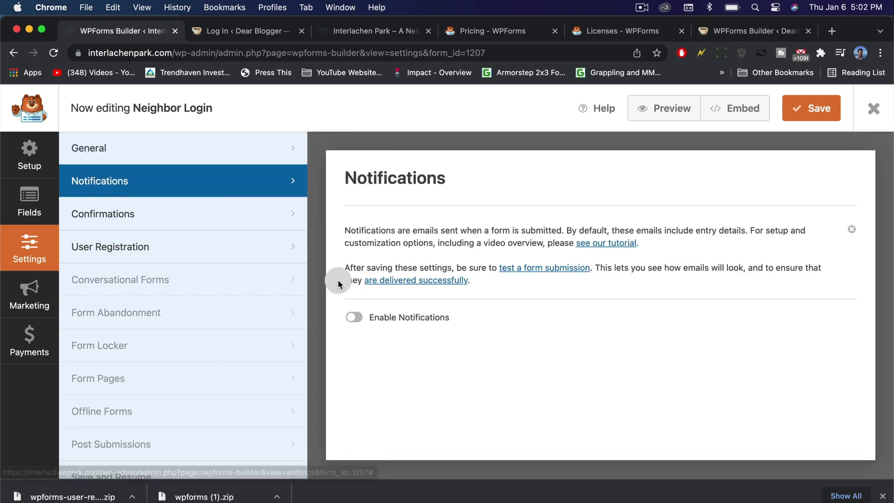
{"action": "left_click", "coordinate": [350, 319]}
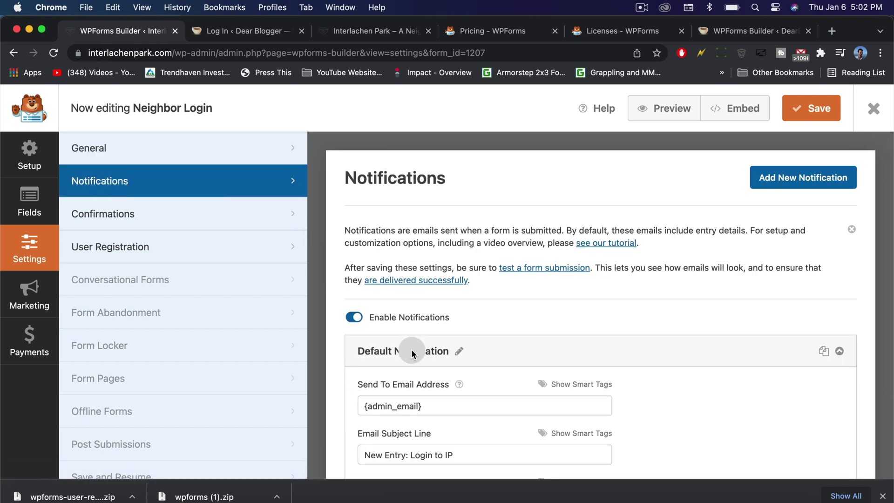
{"action": "scroll", "coordinate": [410, 352], "scroll_direction": "down", "scroll_amount": 5}
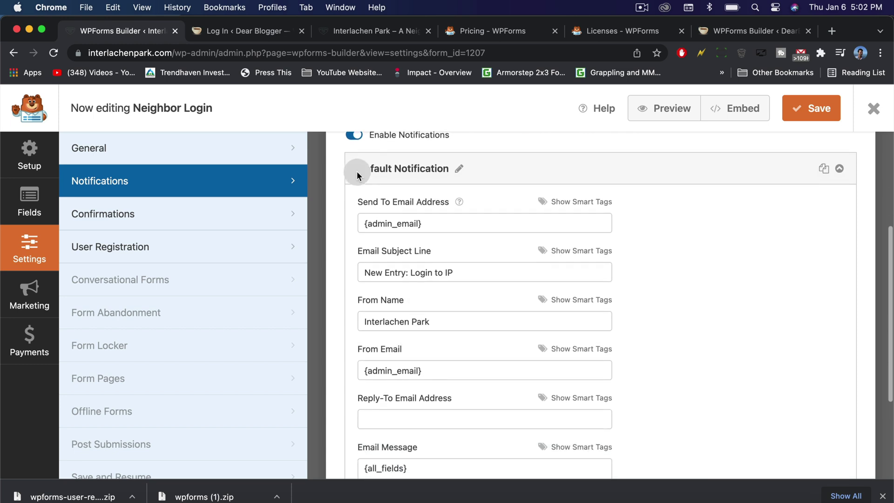
{"action": "left_click", "coordinate": [411, 223]}
{"action": "left_click_drag", "start_coordinate": [411, 222], "coordinate": [349, 219]}
{"action": "left_click", "coordinate": [425, 221]}
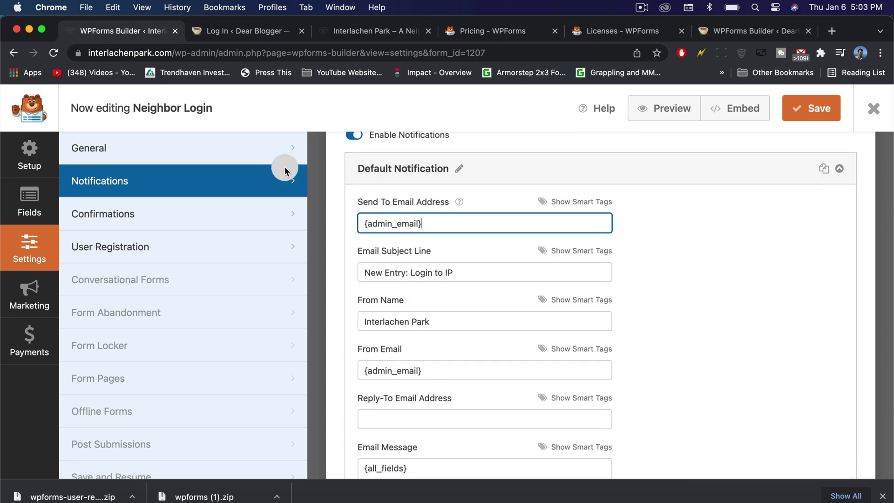
{"action": "left_click", "coordinate": [164, 210]}
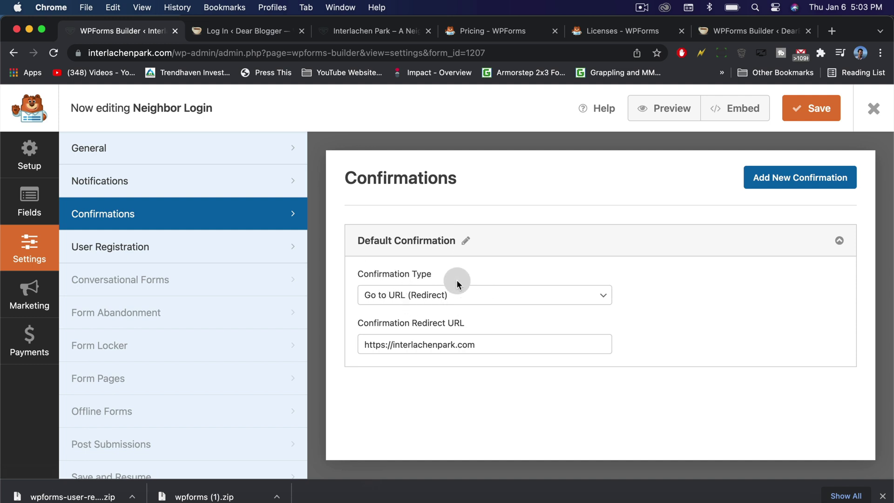
{"action": "left_click", "coordinate": [451, 294]}
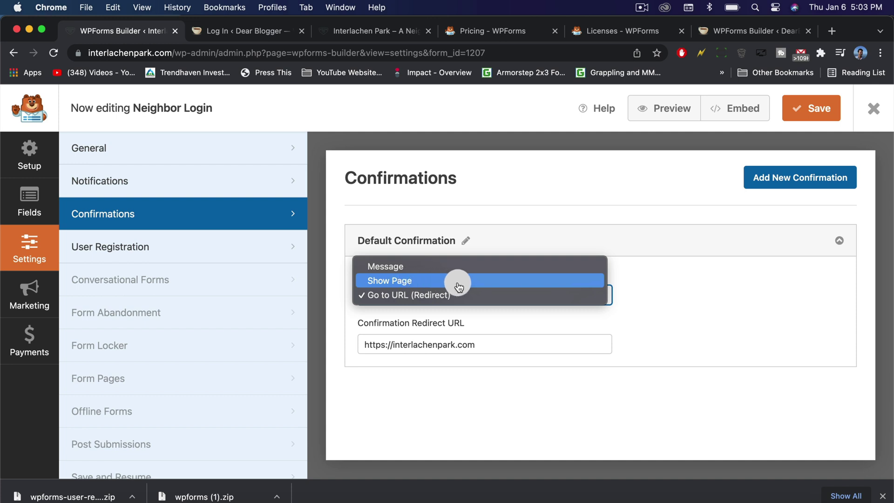
{"action": "left_click", "coordinate": [393, 298]}
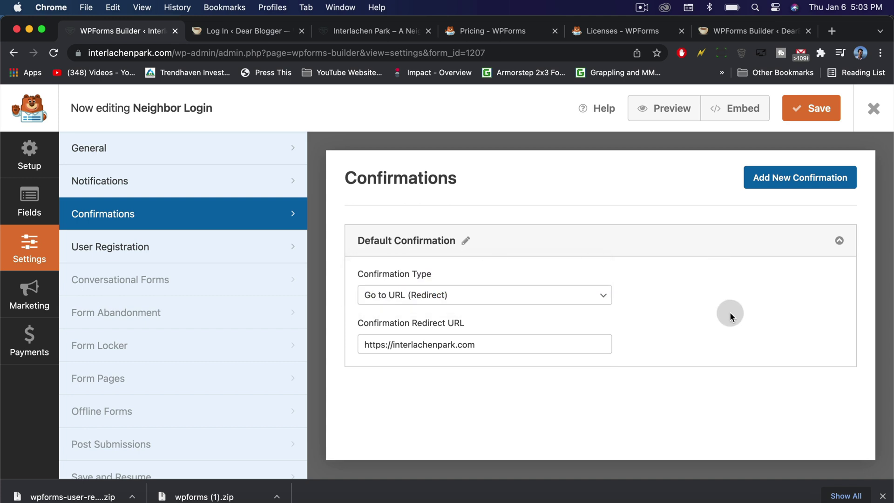
{"action": "left_click", "coordinate": [516, 347]}
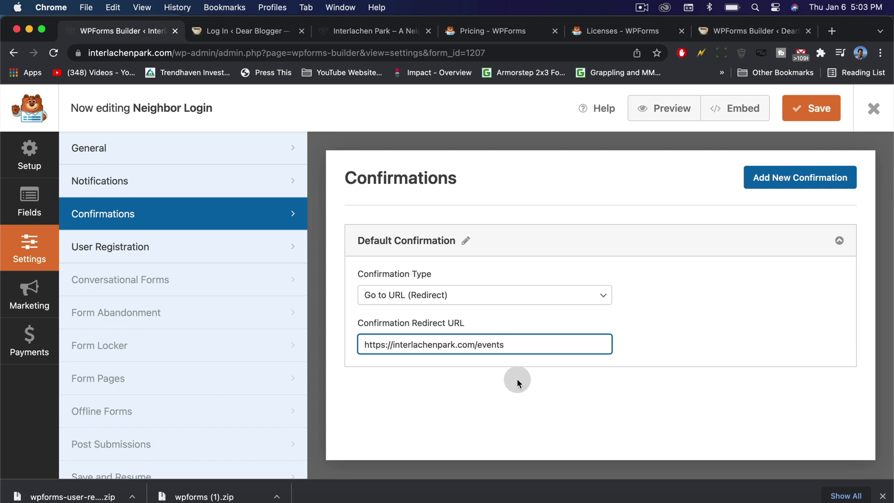
{"action": "left_click", "coordinate": [769, 178]}
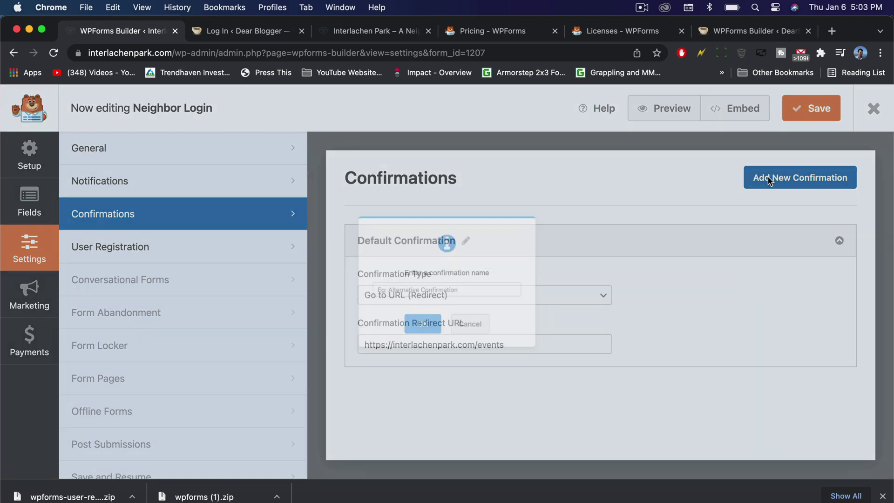
{"action": "left_click", "coordinate": [476, 354]}
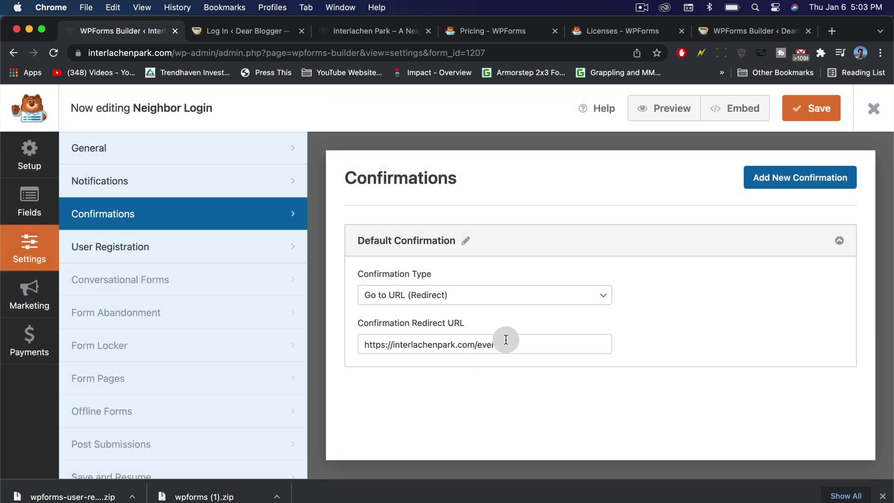
Add a 'To view Events, click here' line linking to the events page to the logged-in message, and save
{"action": "left_click", "coordinate": [808, 109]}
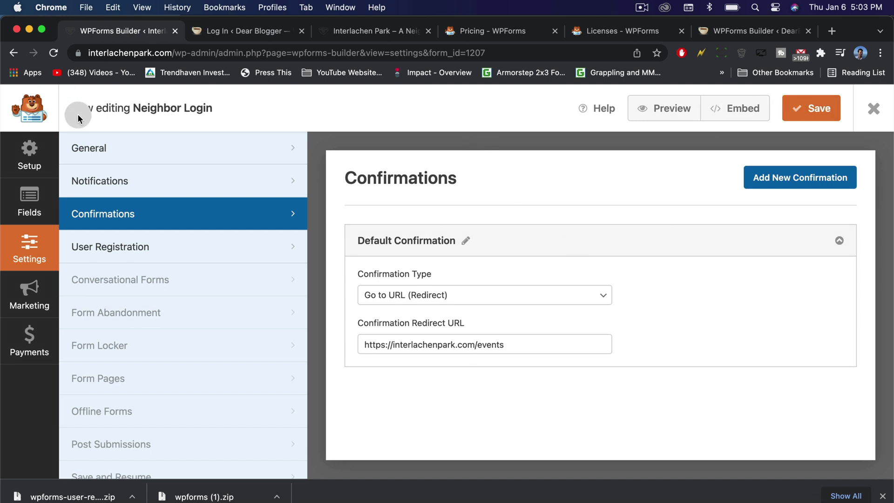
{"action": "left_click", "coordinate": [98, 252]}
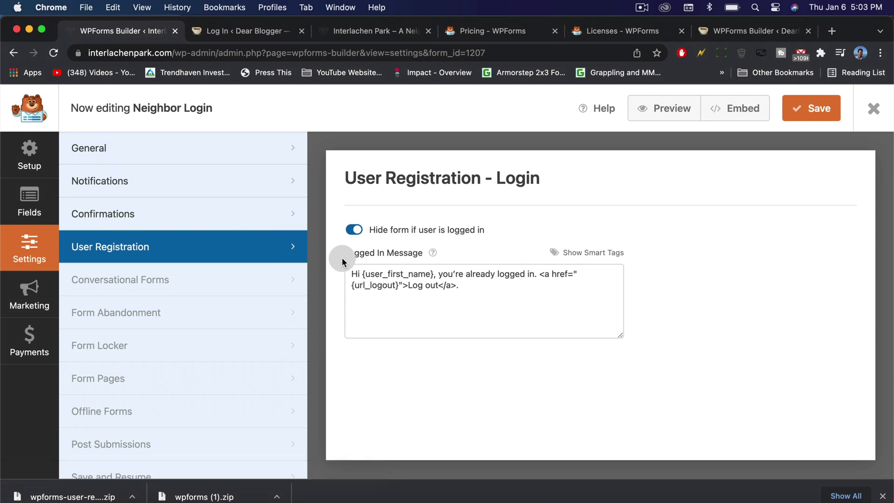
{"action": "left_click", "coordinate": [476, 283]}
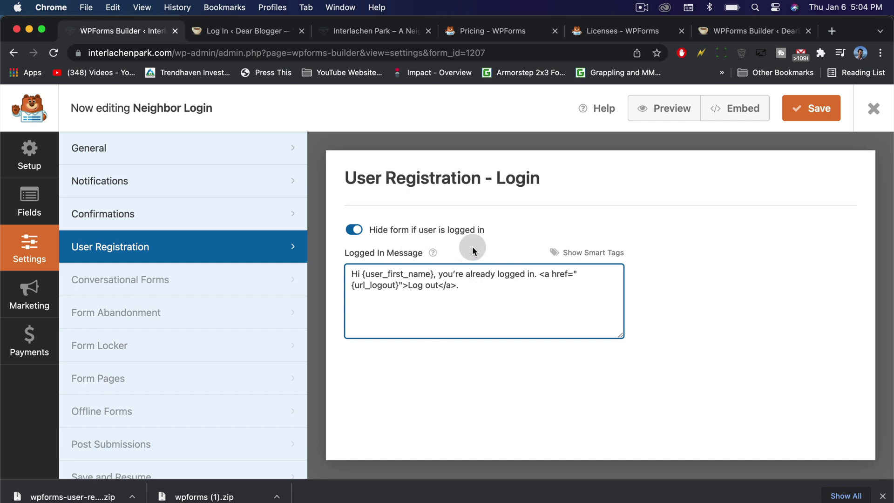
{"action": "type", "text": "<br/"}
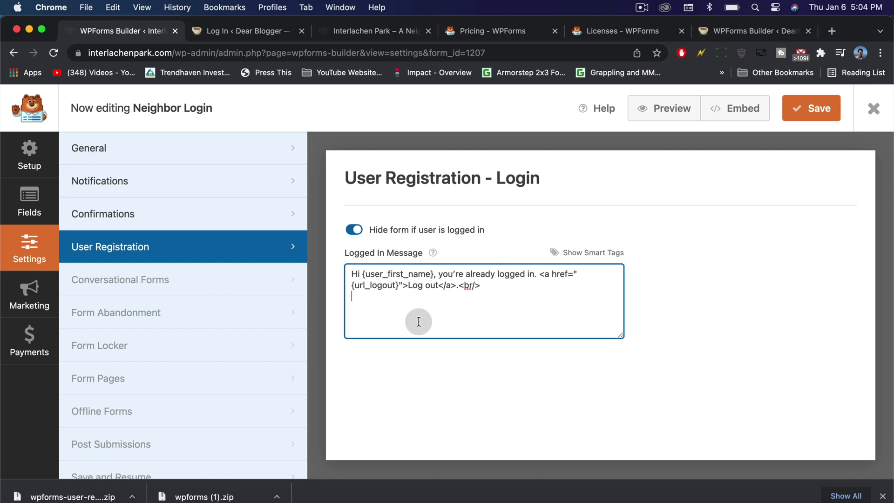
{"action": "type", "text": ">"}
{"action": "key", "text": "Return"}
{"action": "type", "text": "To view Events, <click here."}
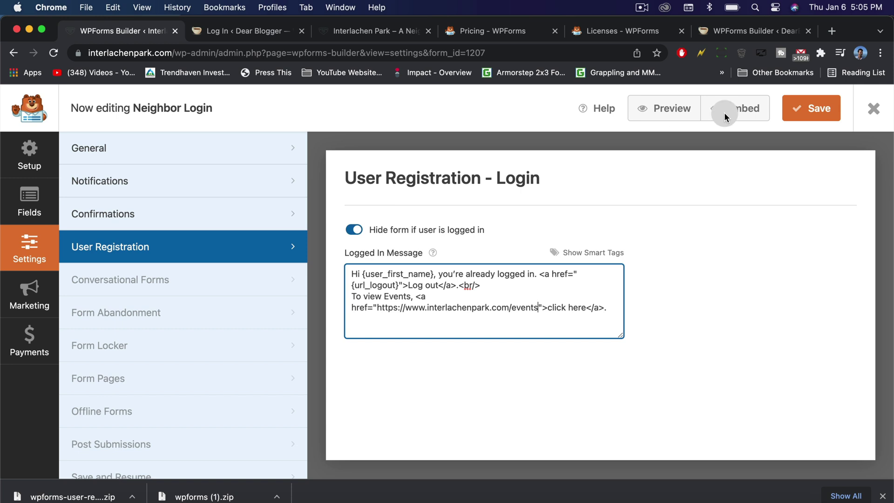
{"action": "left_click", "coordinate": [809, 106]}
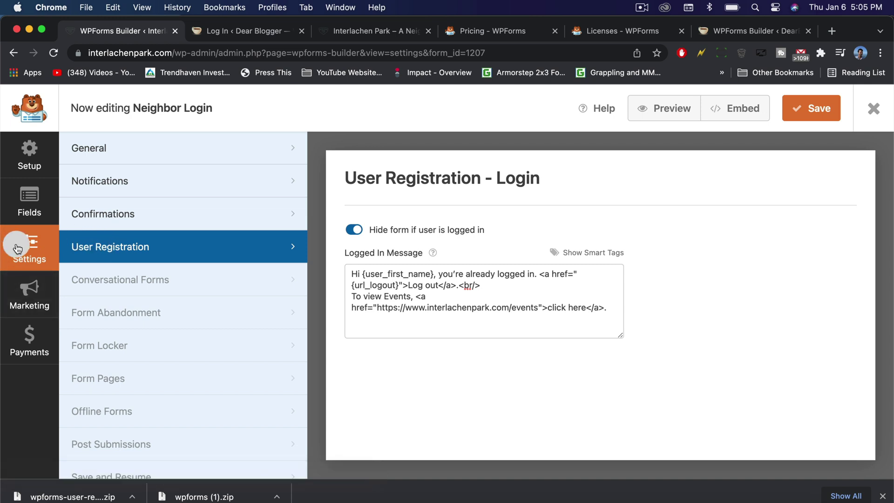
Relabel the Username or Email field to 'Username'
{"action": "left_click", "coordinate": [11, 201]}
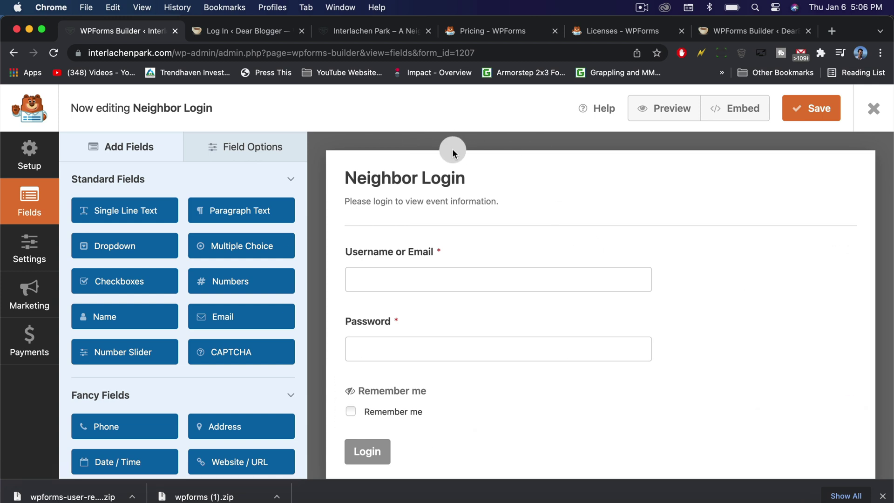
{"action": "left_click", "coordinate": [396, 252]}
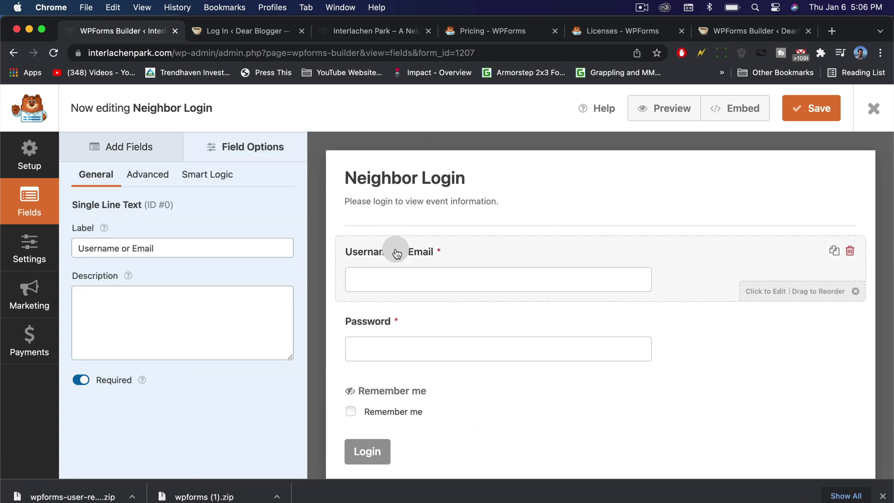
{"action": "left_click", "coordinate": [140, 245]}
{"action": "left_click", "coordinate": [89, 248]}
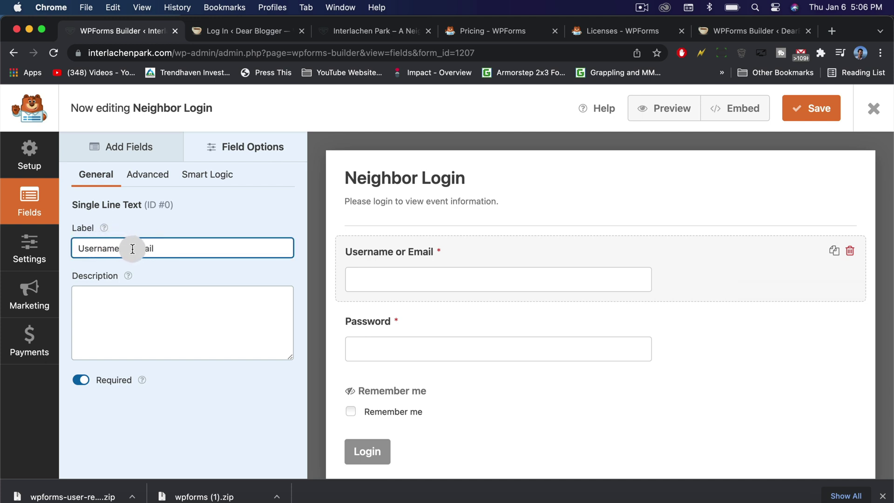
{"action": "key", "text": "BackSpace"}
{"action": "key", "text": "BackSpace"}
{"action": "key", "text": "BackSpace"}
{"action": "key", "text": "BackSpace"}
{"action": "key", "text": "BackSpace"}
{"action": "key", "text": "BackSpace"}
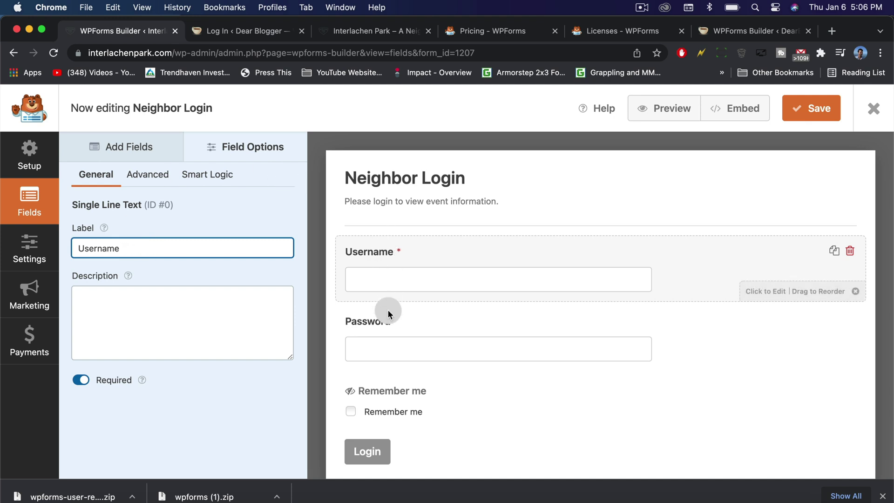
{"action": "left_click", "coordinate": [173, 318]}
{"action": "type", "text": "wijoiajofi"}
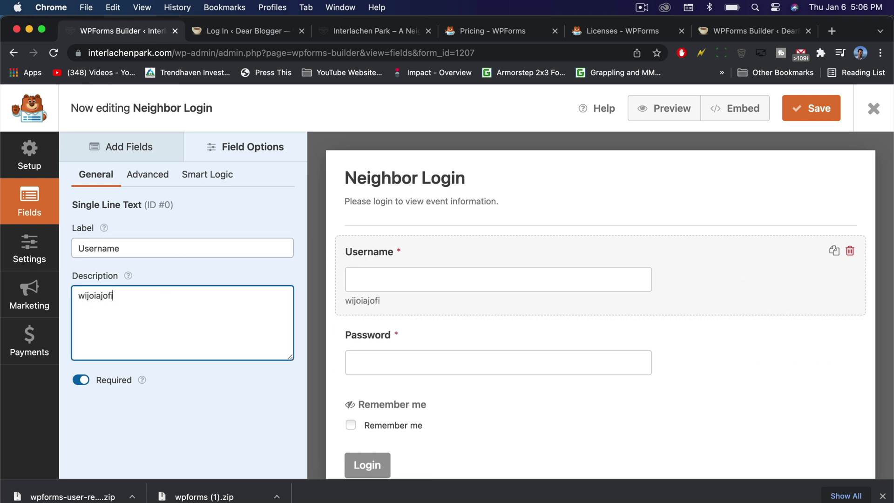
{"action": "key", "text": "BackSpace"}
{"action": "key", "text": "BackSpace"}
{"action": "key", "text": "BackSpace"}
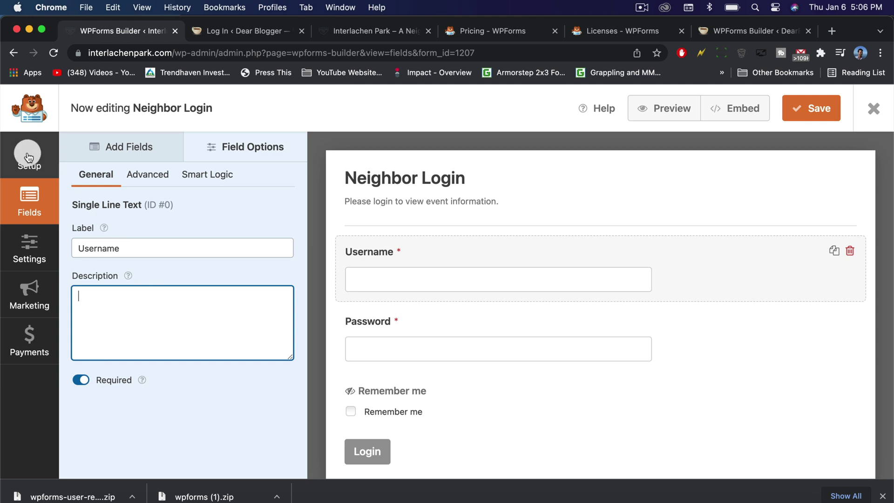
Set the Username field's size to Large
{"action": "left_click", "coordinate": [141, 177]}
{"action": "left_click", "coordinate": [124, 287]}
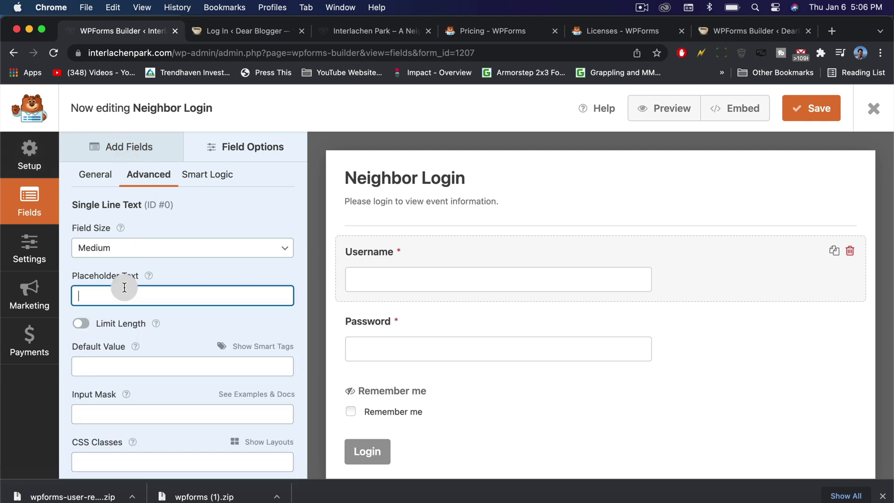
{"action": "type", "text": "Enge"}
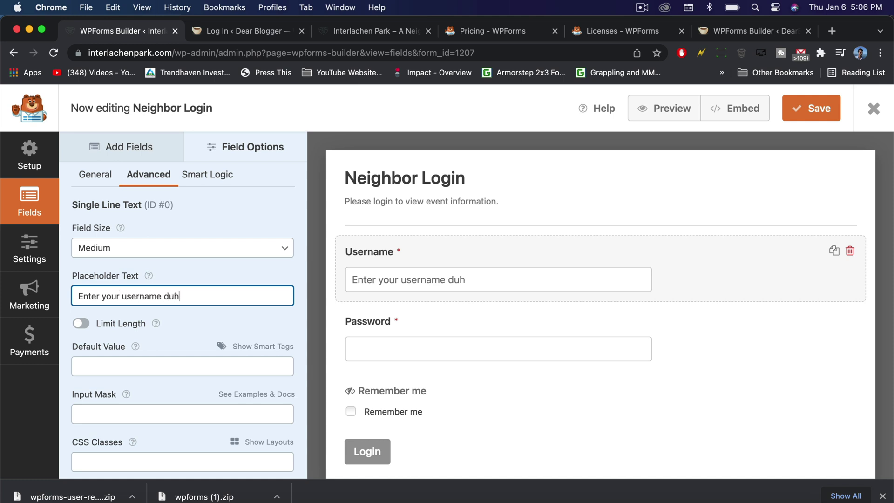
{"action": "key", "text": "BackSpace"}
{"action": "key", "text": "BackSpace"}
{"action": "key", "text": "BackSpace"}
{"action": "key", "text": "BackSpace"}
{"action": "key", "text": "BackSpace"}
{"action": "key", "text": "BackSpace"}
{"action": "key", "text": "BackSpace"}
{"action": "key", "text": "BackSpace"}
{"action": "key", "text": "BackSpace"}
{"action": "key", "text": "BackSpace"}
{"action": "key", "text": "BackSpace"}
{"action": "key", "text": "BackSpace"}
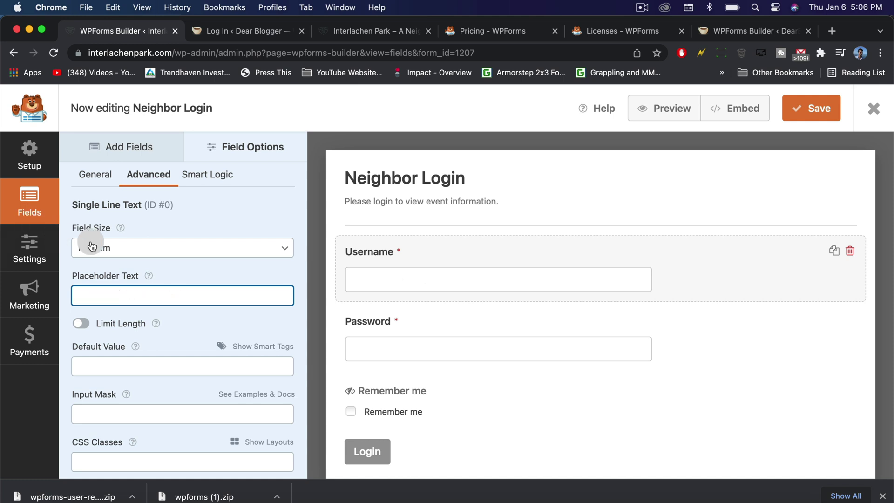
{"action": "scroll", "coordinate": [133, 289], "scroll_direction": "down", "scroll_amount": 2}
{"action": "scroll", "coordinate": [134, 289], "scroll_direction": "up", "scroll_amount": 2}
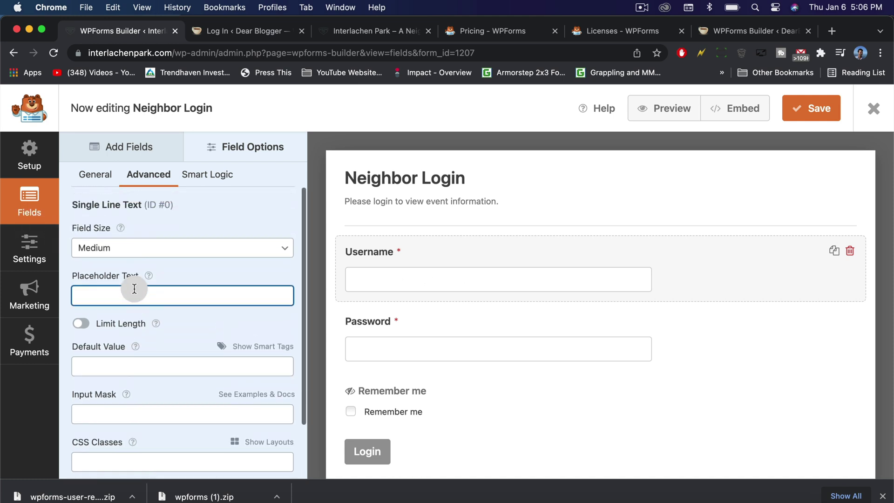
{"action": "left_click", "coordinate": [94, 247]}
{"action": "left_click", "coordinate": [96, 262]}
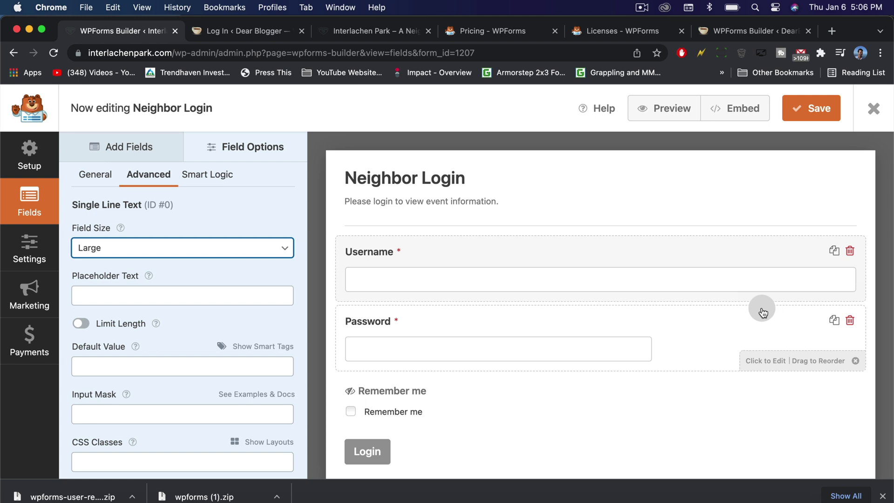
Set the Password field size to Large and save the Neighbor Login form
{"action": "left_click", "coordinate": [582, 334]}
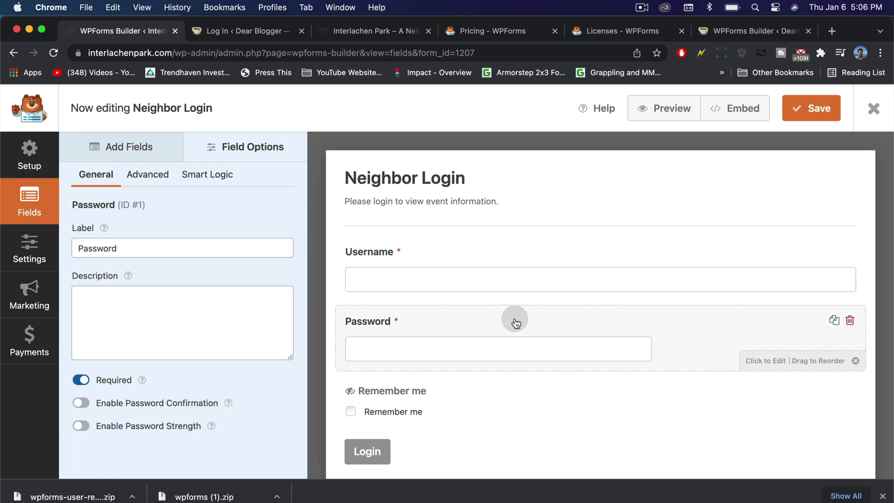
{"action": "left_click", "coordinate": [151, 175]}
{"action": "left_click", "coordinate": [136, 246]}
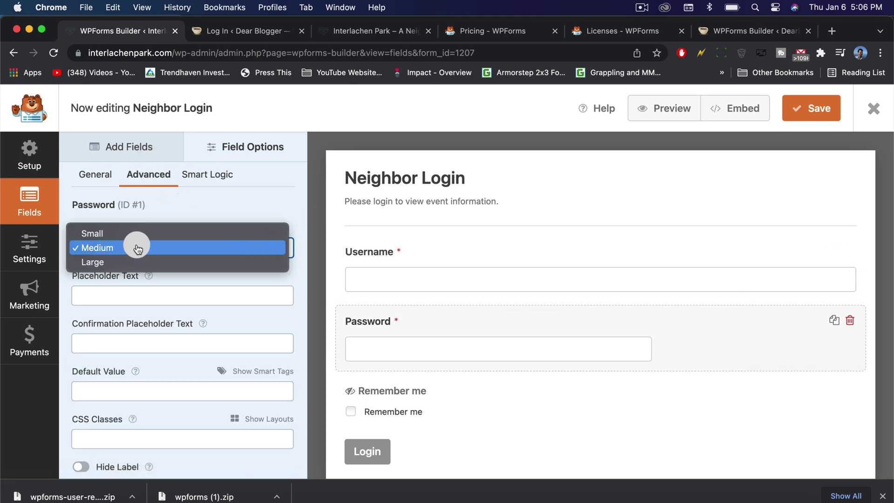
{"action": "left_click", "coordinate": [132, 260]}
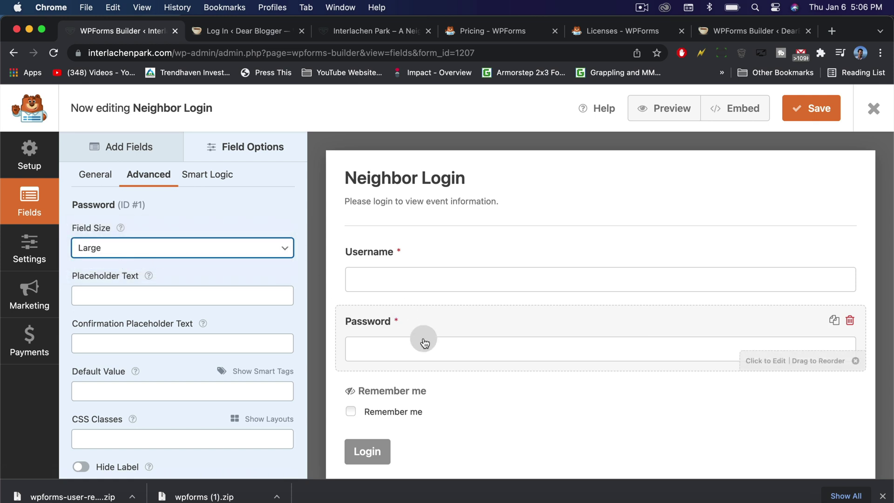
{"action": "scroll", "coordinate": [424, 343], "scroll_direction": "down", "scroll_amount": 1}
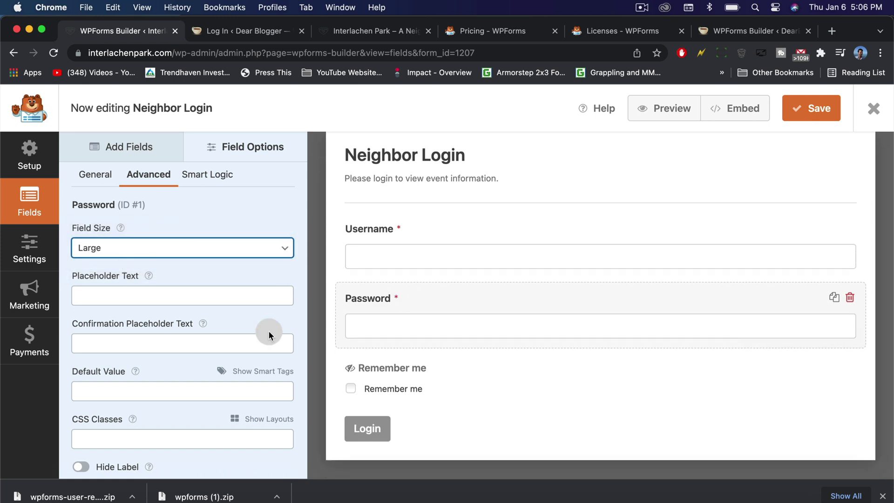
{"action": "scroll", "coordinate": [269, 336], "scroll_direction": "down", "scroll_amount": 2}
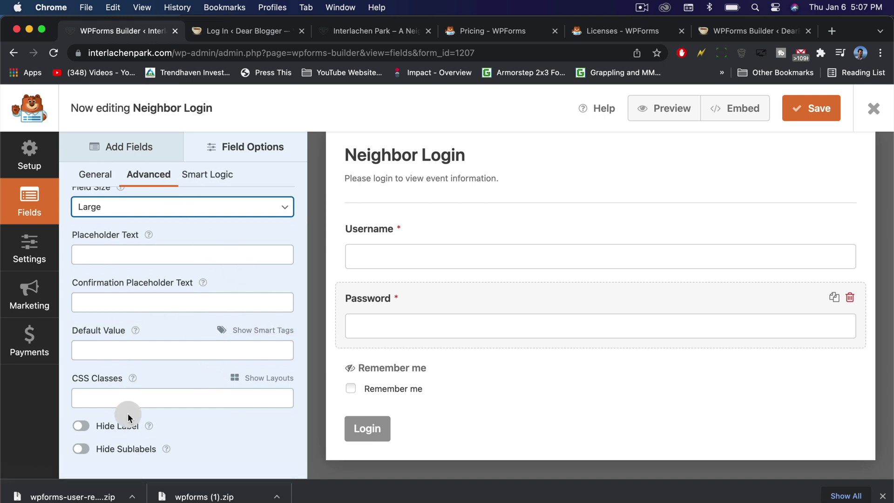
{"action": "left_click", "coordinate": [202, 175]}
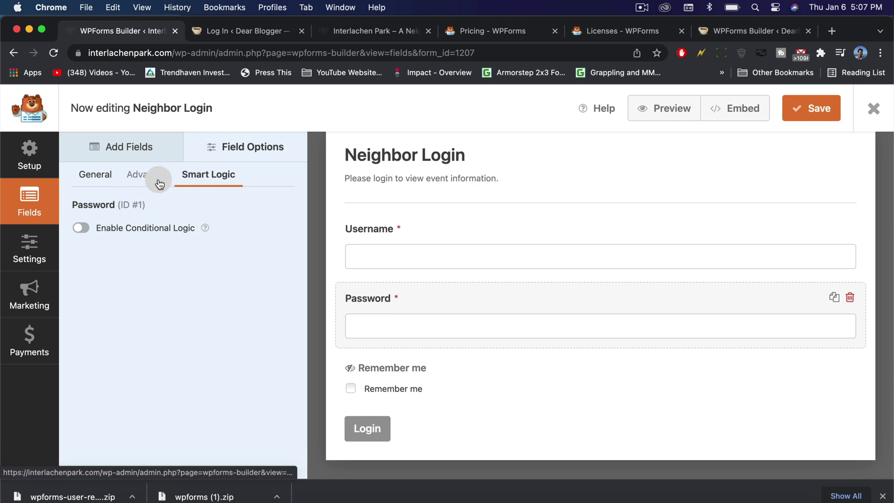
{"action": "left_click", "coordinate": [88, 172]}
{"action": "left_click", "coordinate": [813, 112]}
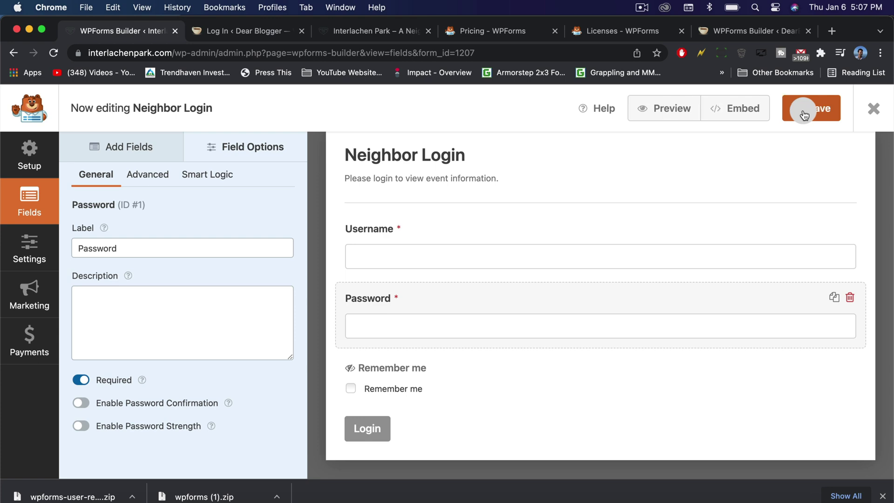
Dismiss the embed dialog, save Neighbor Login, and close the builder to the Forms Overview
{"action": "left_click", "coordinate": [735, 112]}
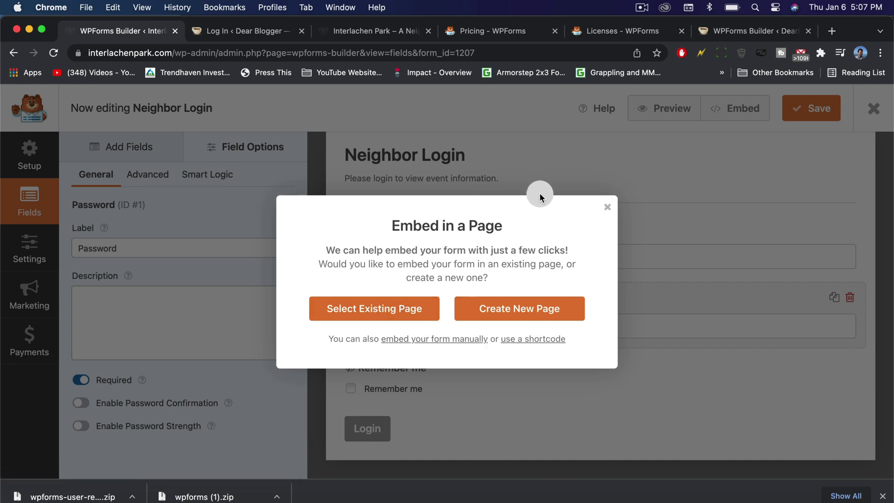
{"action": "left_click", "coordinate": [608, 209]}
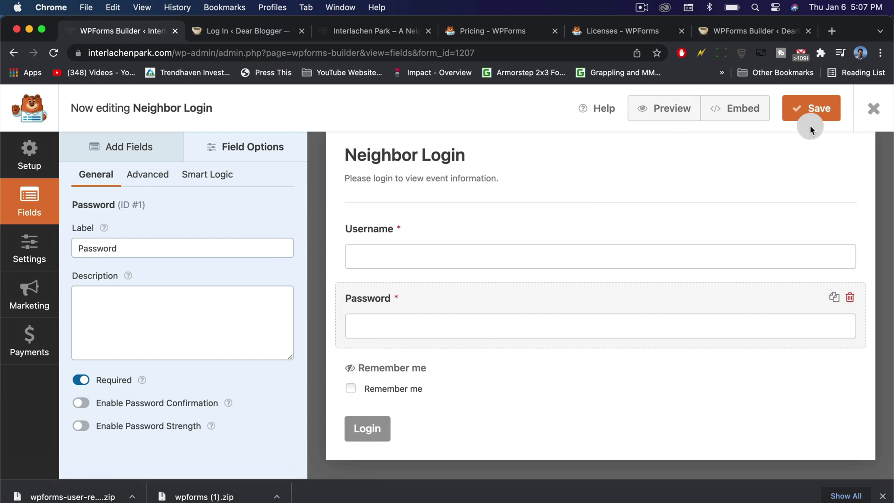
{"action": "left_click", "coordinate": [797, 110]}
{"action": "left_click", "coordinate": [874, 110]}
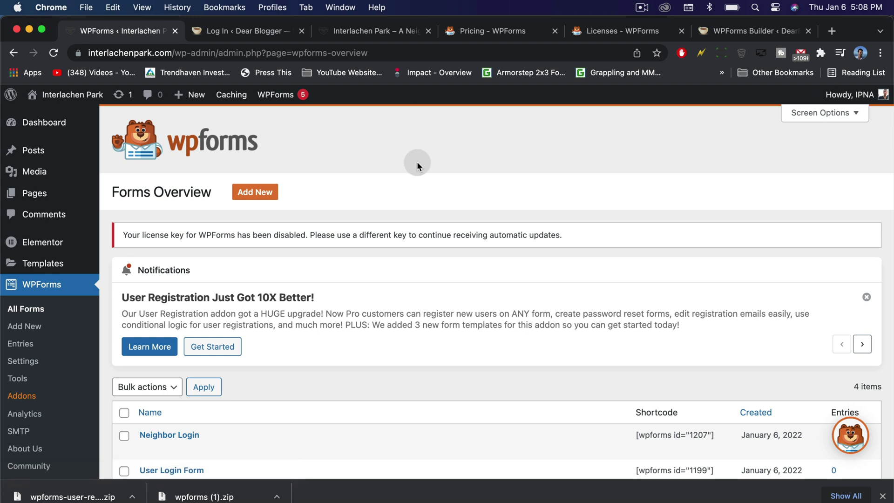
Copy the User Login Form shortcode [wpforms id="1199"] and go to the Interlachen Park homepage
{"action": "scroll", "coordinate": [338, 261], "scroll_direction": "down", "scroll_amount": 3}
{"action": "scroll", "coordinate": [338, 261], "scroll_direction": "down", "scroll_amount": 1}
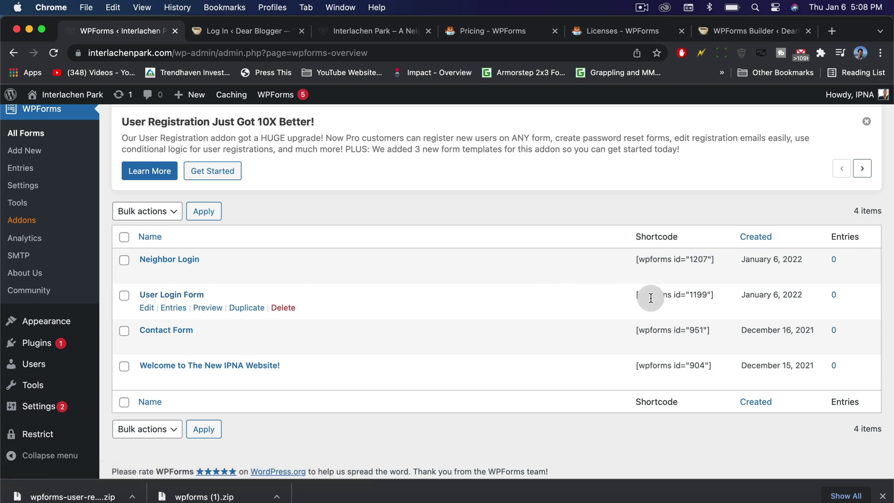
{"action": "left_click_drag", "start_coordinate": [636, 295], "coordinate": [714, 291]}
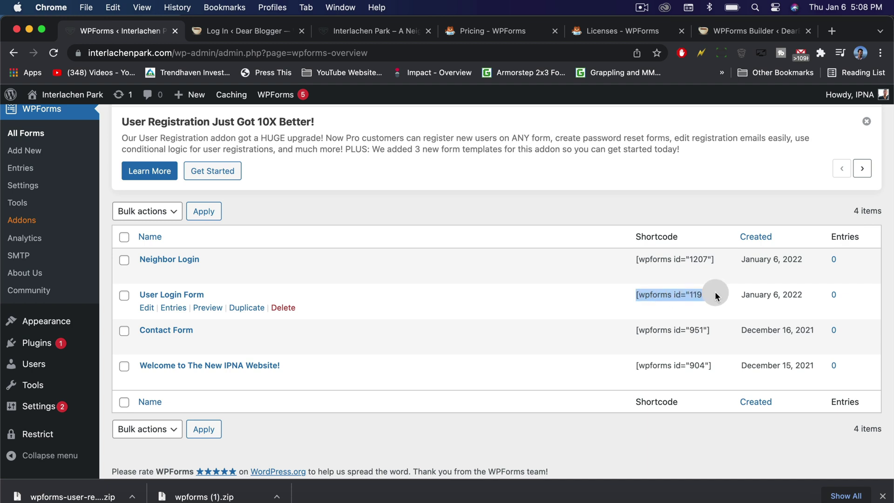
{"action": "right_click", "coordinate": [686, 297]}
{"action": "left_click", "coordinate": [705, 325]}
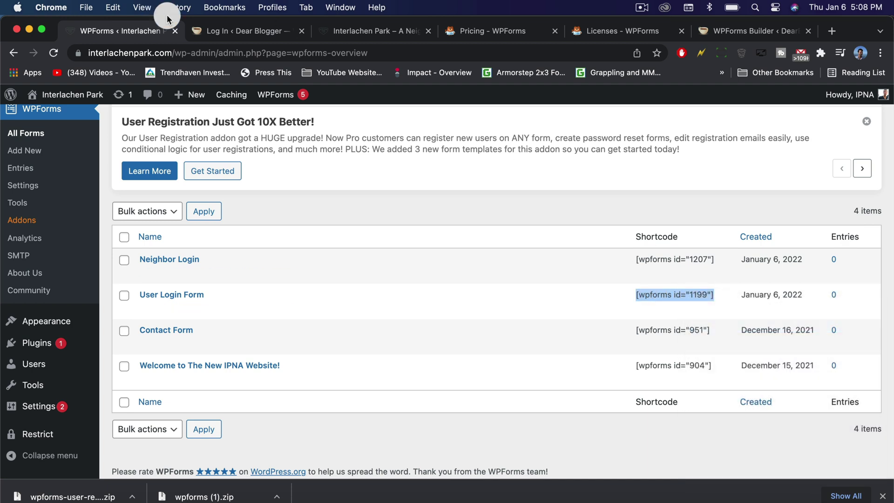
{"action": "left_click", "coordinate": [85, 98]}
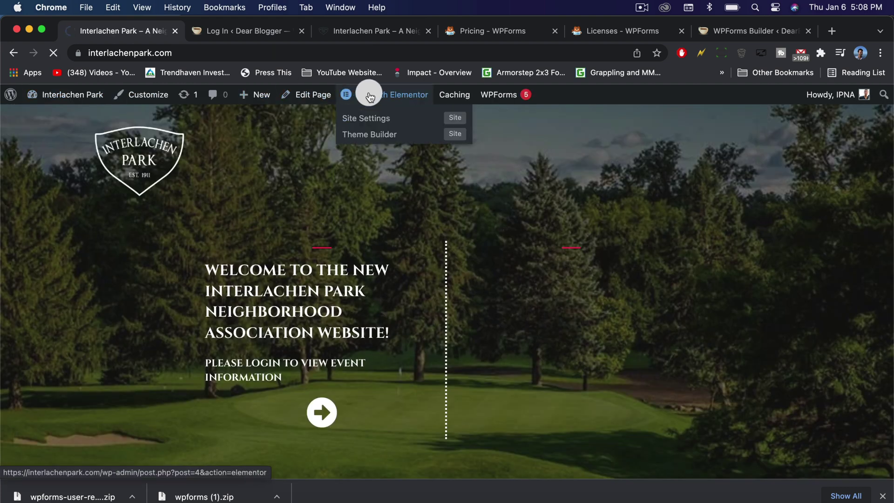
Open the homepage in Elementor and inspect the welcome heading's settings
{"action": "left_click", "coordinate": [370, 97]}
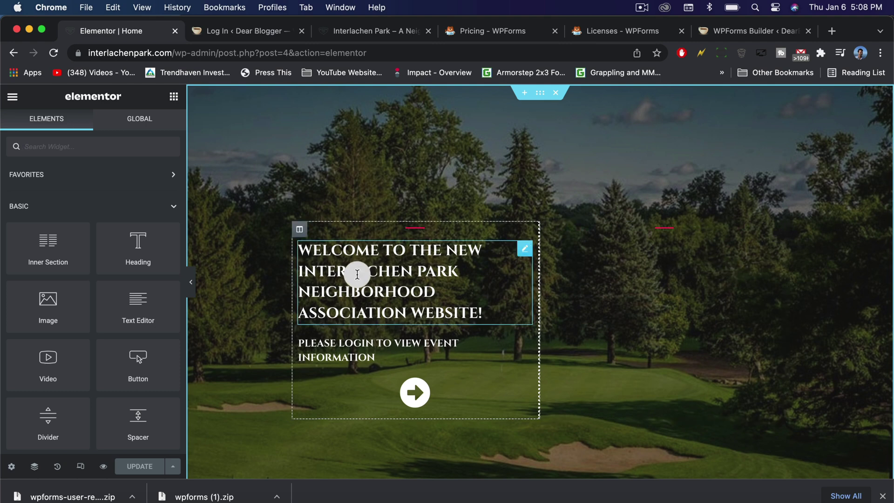
{"action": "left_click", "coordinate": [526, 252]}
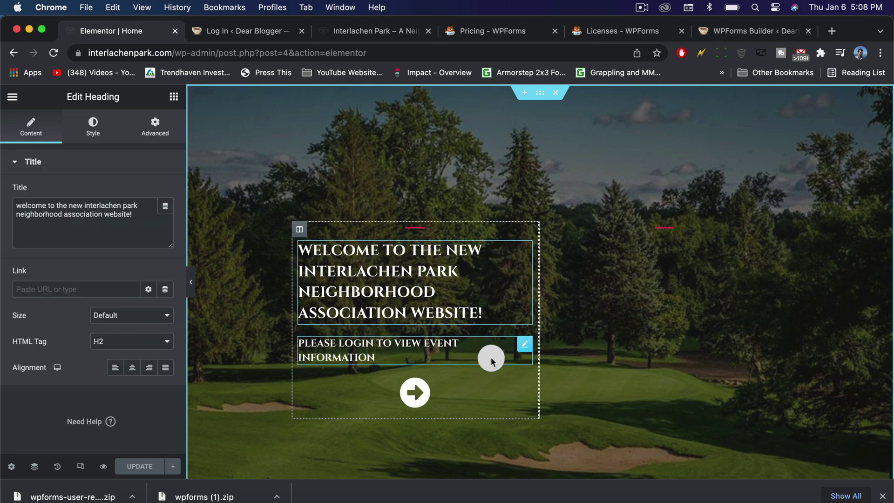
{"action": "scroll", "coordinate": [604, 304], "scroll_direction": "down", "scroll_amount": 5}
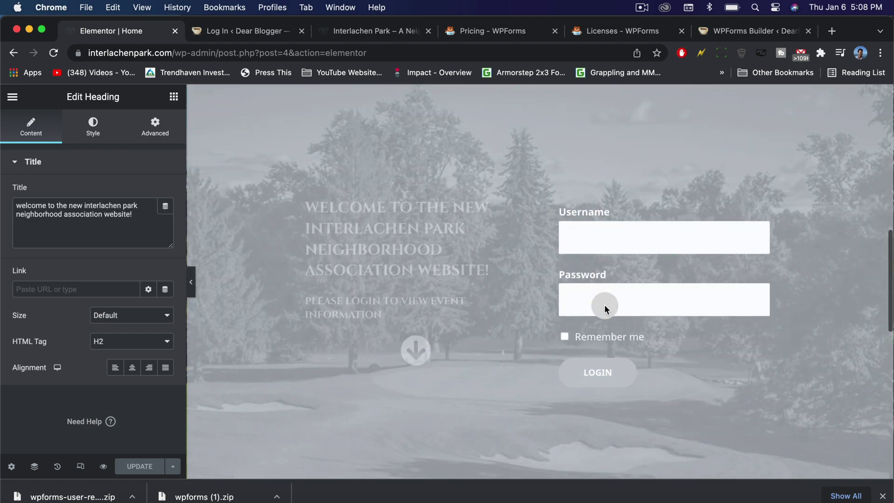
{"action": "scroll", "coordinate": [605, 304], "scroll_direction": "down", "scroll_amount": 8}
{"action": "scroll", "coordinate": [604, 304], "scroll_direction": "up", "scroll_amount": 10}
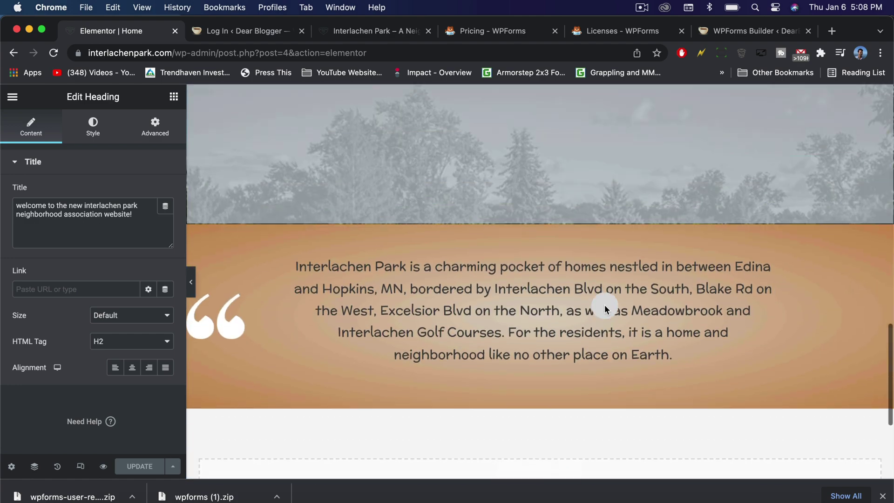
{"action": "left_click", "coordinate": [443, 258]}
{"action": "scroll", "coordinate": [444, 247], "scroll_direction": "up", "scroll_amount": 3}
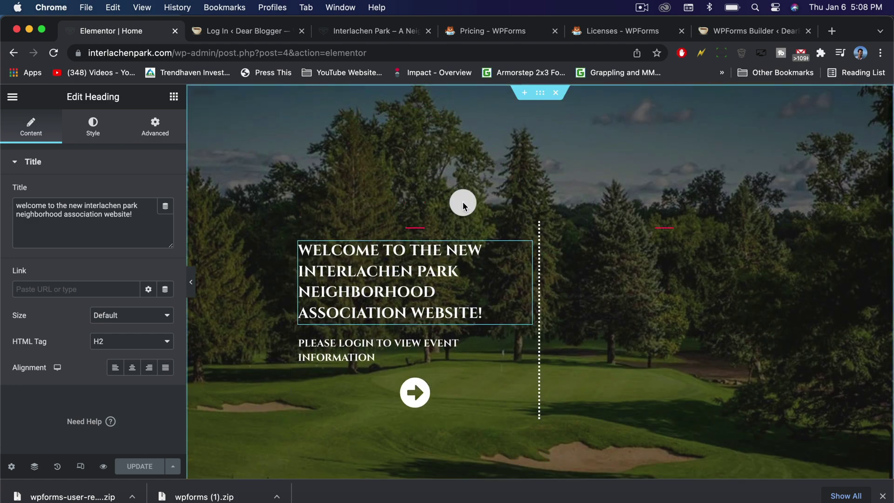
Add a Shortcode widget to the right column containing [wpforms id="1199"]
{"action": "left_click", "coordinate": [174, 97]}
{"action": "left_click", "coordinate": [112, 145]}
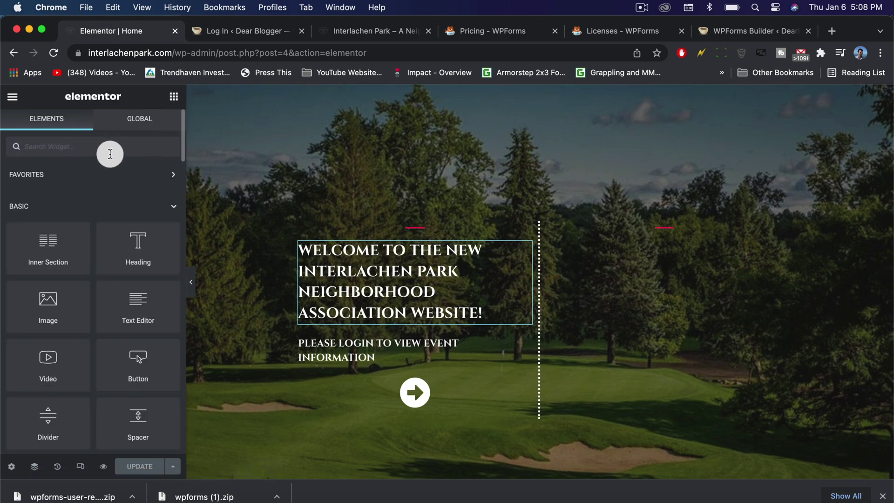
{"action": "type", "text": "sho"}
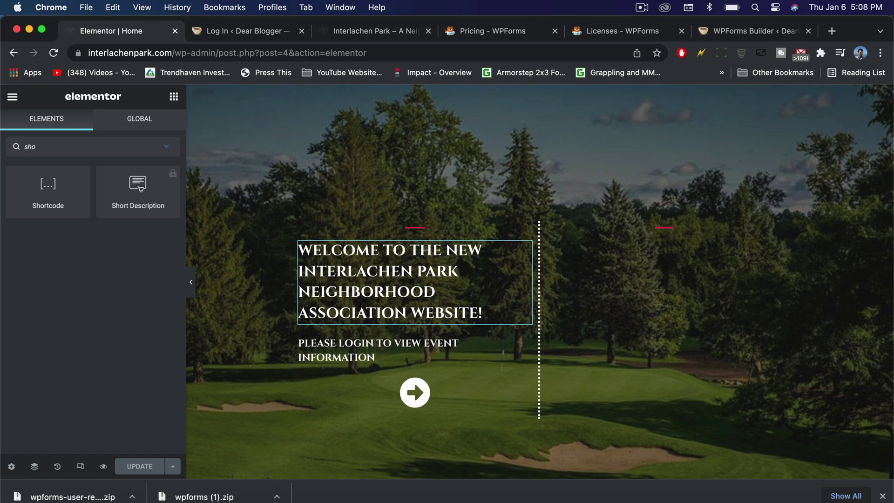
{"action": "left_click_drag", "start_coordinate": [40, 198], "coordinate": [670, 240]}
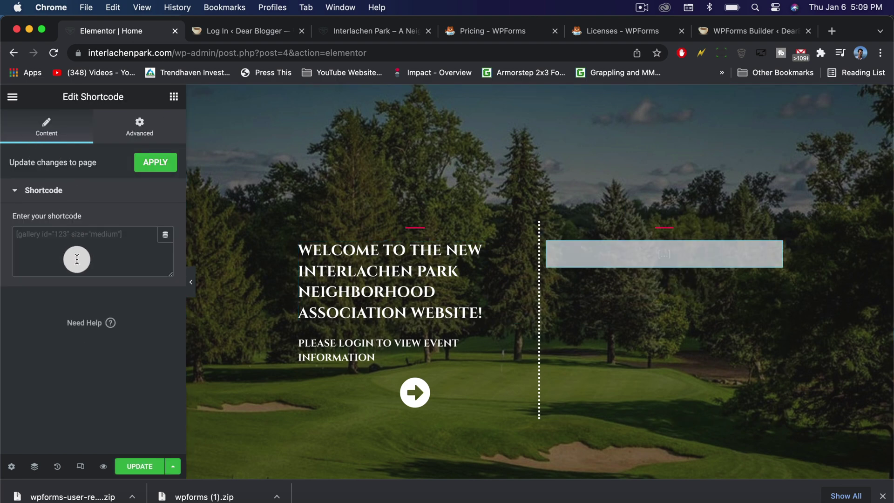
{"action": "left_click", "coordinate": [65, 247]}
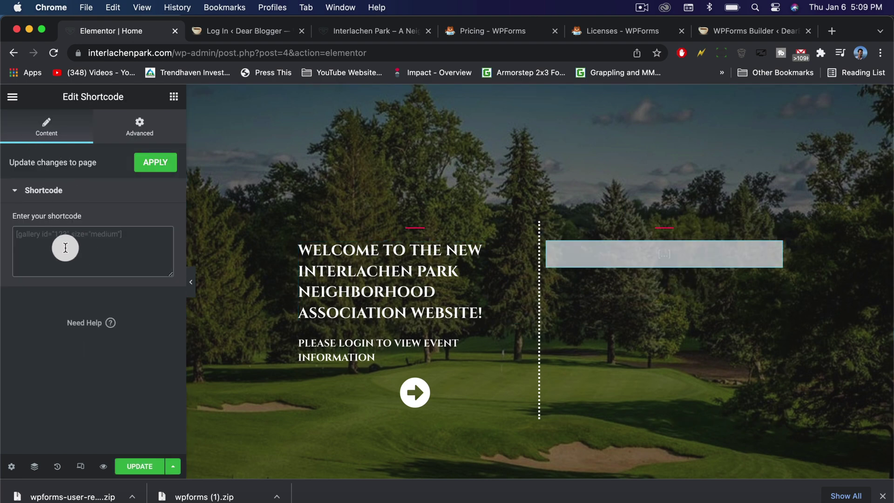
{"action": "key", "text": "super+v"}
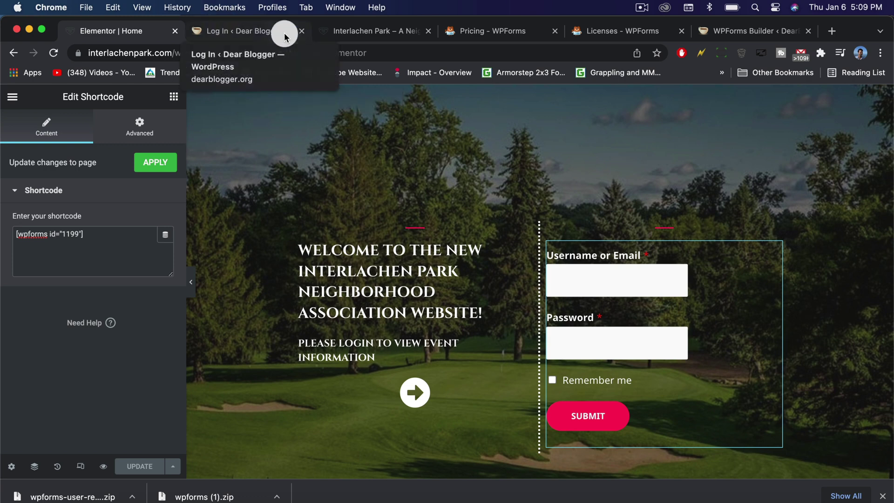
Copy the Neighbor Login shortcode [wpforms id="1207"] from the All Forms list
{"action": "left_click", "coordinate": [12, 96]}
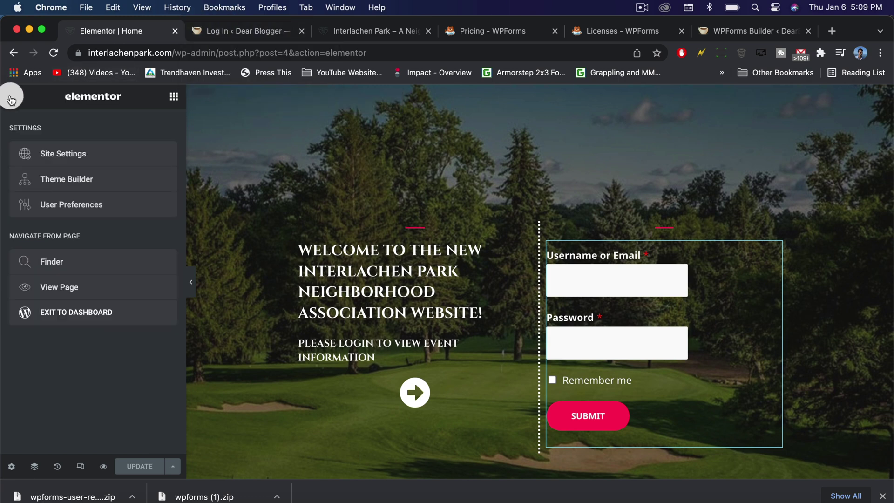
{"action": "left_click", "coordinate": [64, 311]}
{"action": "mouse_move", "coordinate": [47, 349]}
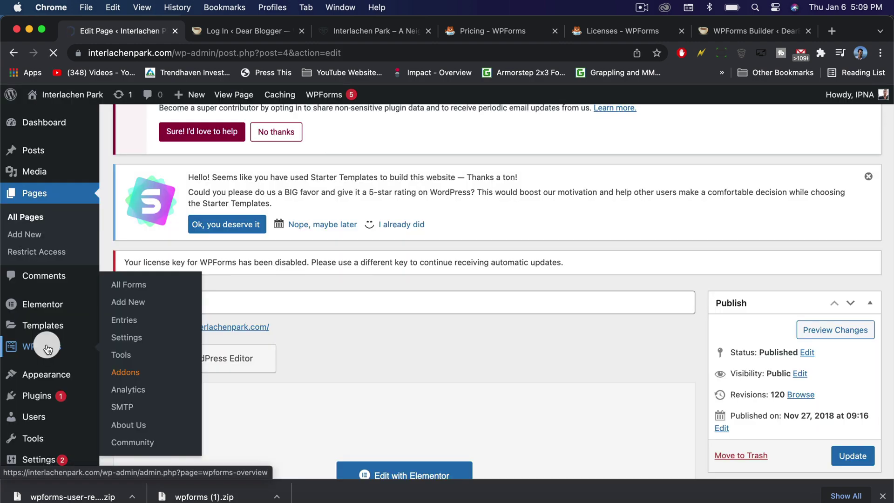
{"action": "scroll", "coordinate": [466, 195], "scroll_direction": "down", "scroll_amount": 4}
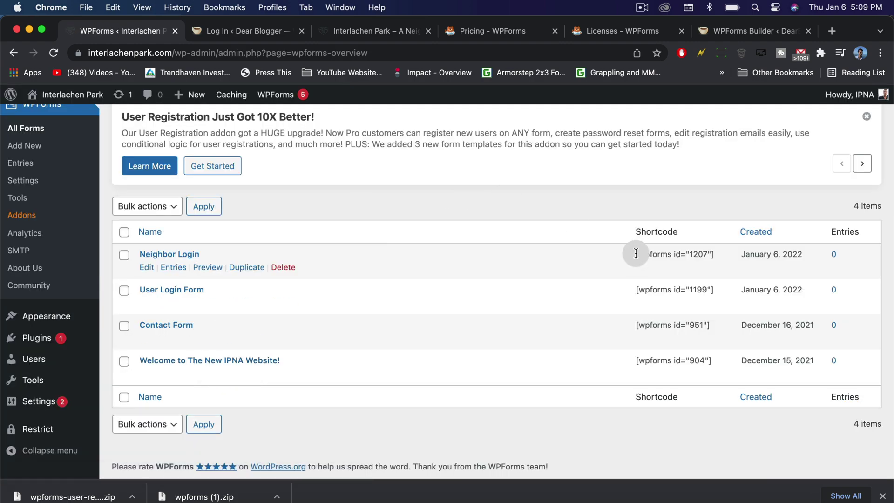
{"action": "left_click_drag", "start_coordinate": [636, 253], "coordinate": [719, 251]}
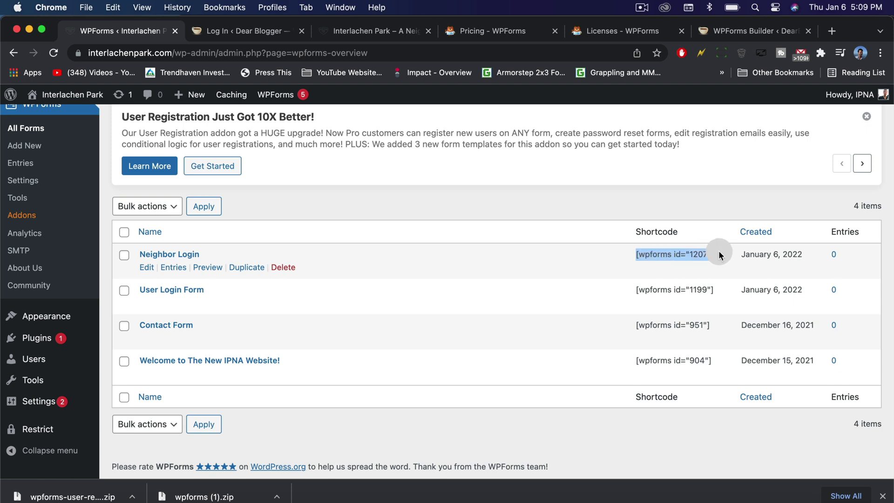
{"action": "right_click", "coordinate": [683, 254]}
{"action": "left_click", "coordinate": [694, 281]}
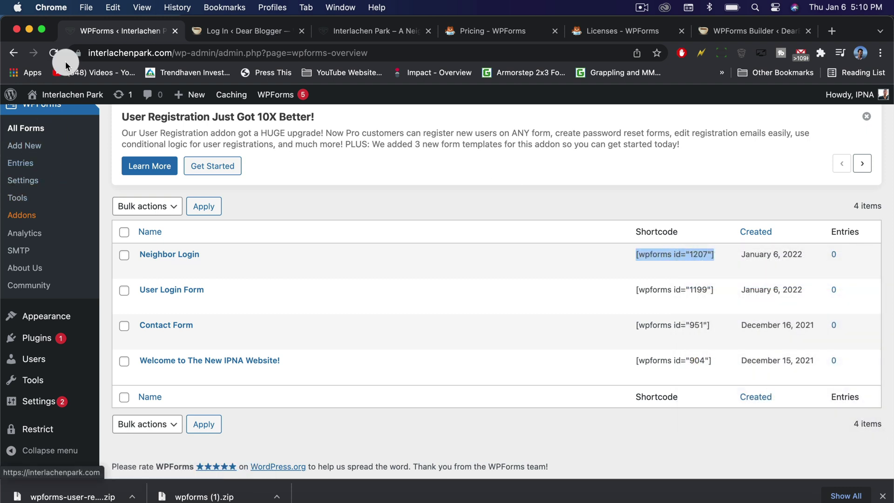
Swap the homepage Shortcode widget to [wpforms id="1207"], update the page, and view it live
{"action": "left_click", "coordinate": [79, 99]}
{"action": "mouse_move", "coordinate": [398, 94]}
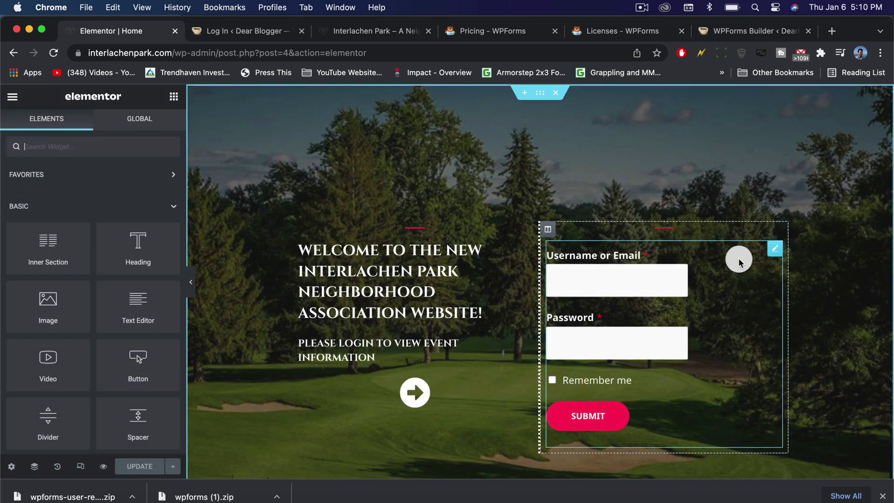
{"action": "left_click", "coordinate": [775, 253]}
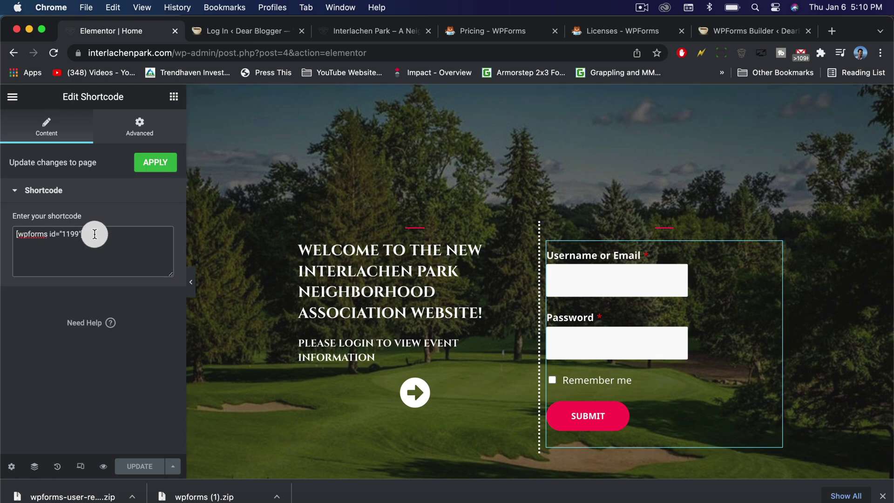
{"action": "left_click_drag", "start_coordinate": [94, 234], "coordinate": [10, 233]}
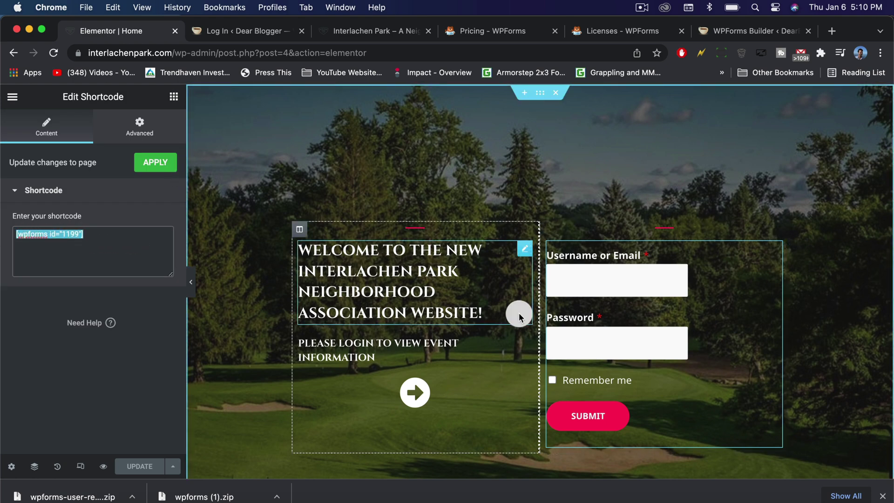
{"action": "key", "text": "super+v"}
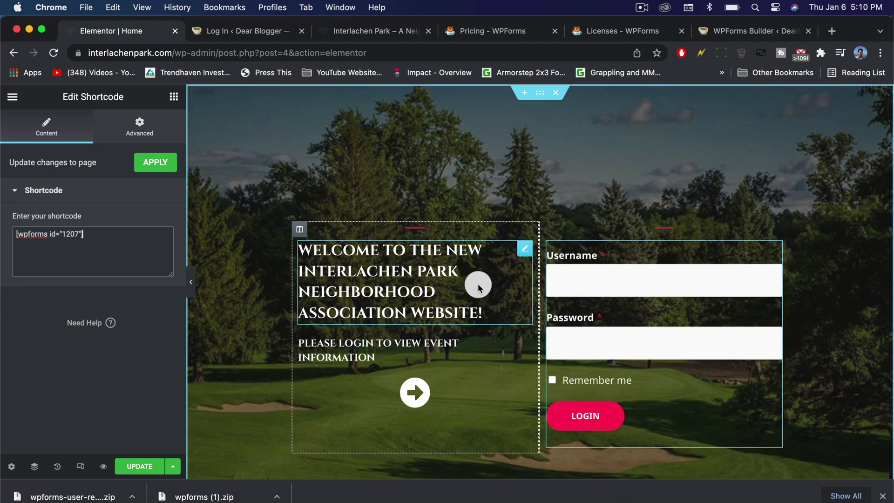
{"action": "left_click", "coordinate": [139, 466]}
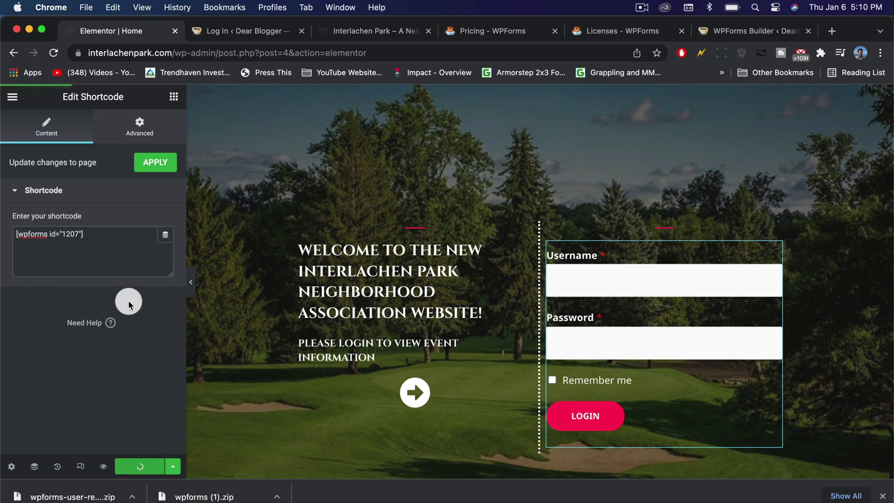
{"action": "left_click", "coordinate": [20, 90]}
{"action": "left_click", "coordinate": [37, 345]}
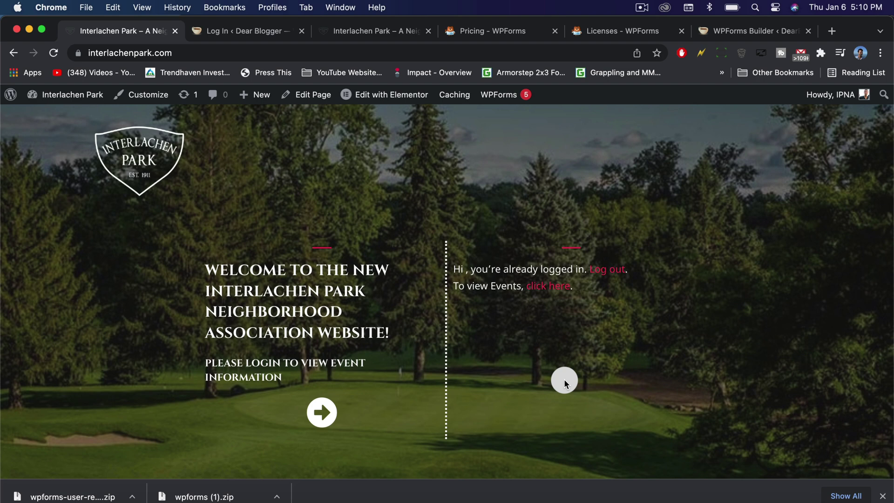
From the Dashboard, open Users > All Users and review the Administrator and Subscriber accounts
{"action": "left_click", "coordinate": [59, 100]}
{"action": "scroll", "coordinate": [46, 289], "scroll_direction": "down", "scroll_amount": 10}
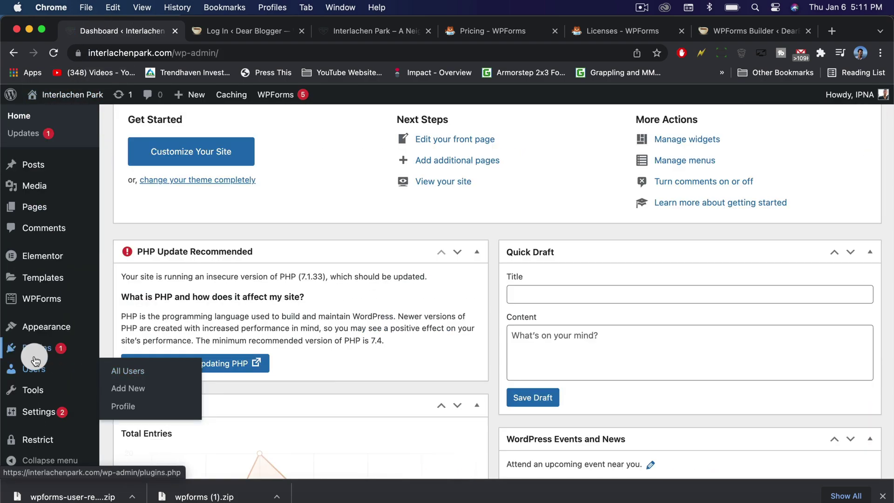
{"action": "left_click", "coordinate": [39, 369]}
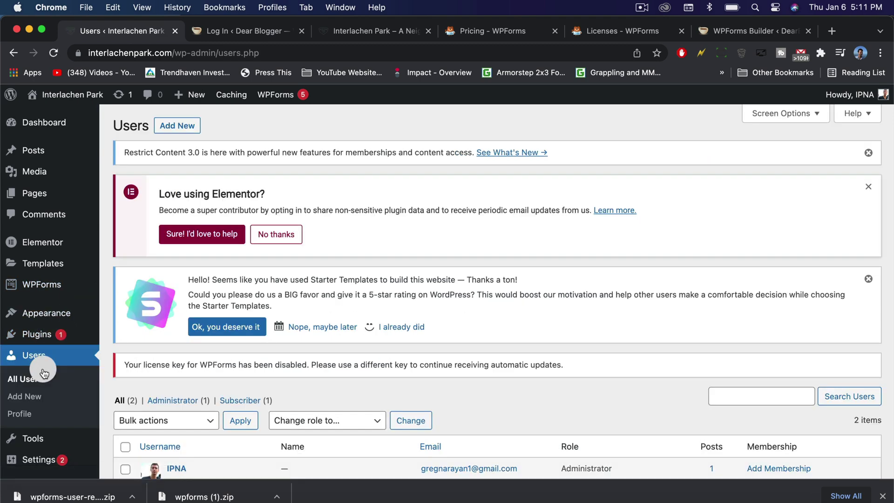
{"action": "scroll", "coordinate": [230, 369], "scroll_direction": "down", "scroll_amount": 5}
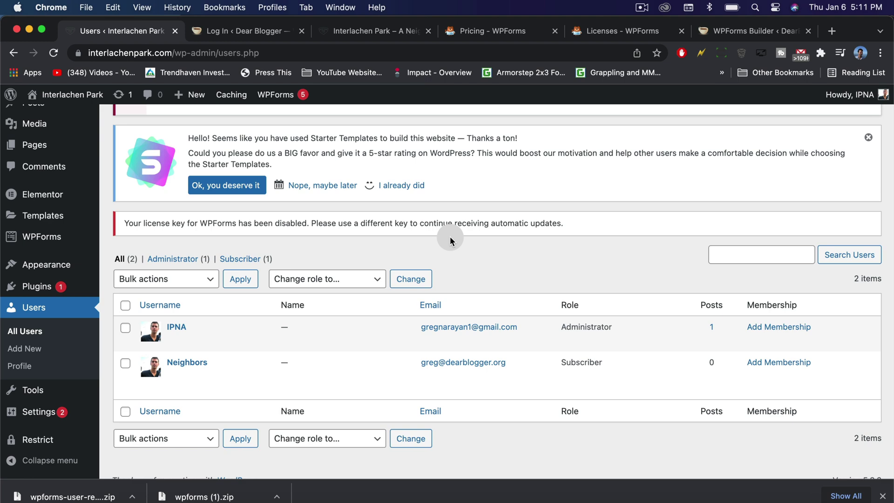
{"action": "scroll", "coordinate": [454, 257], "scroll_direction": "up", "scroll_amount": 5}
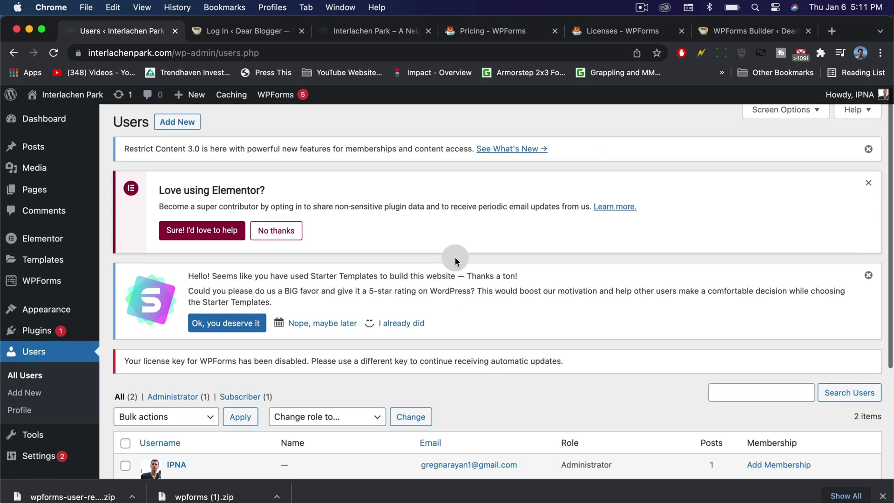
{"action": "scroll", "coordinate": [454, 257], "scroll_direction": "down", "scroll_amount": 4}
{"action": "scroll", "coordinate": [440, 247], "scroll_direction": "up", "scroll_amount": 4}
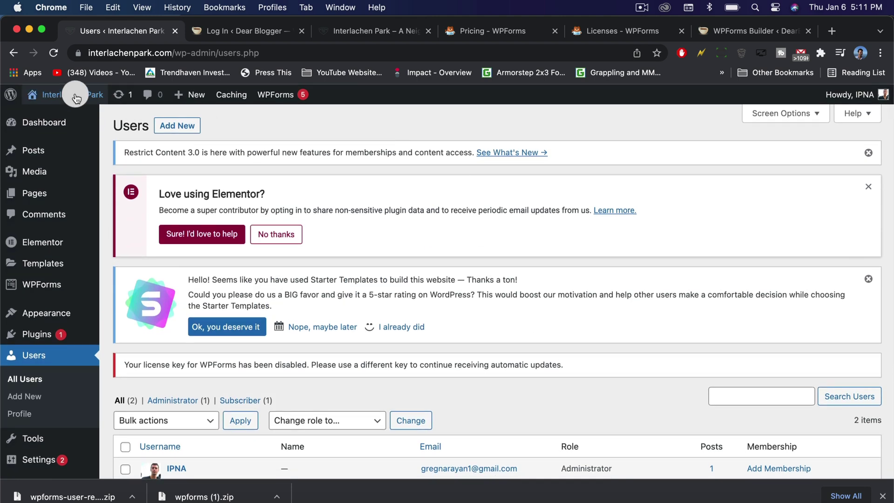
{"action": "scroll", "coordinate": [355, 270], "scroll_direction": "down", "scroll_amount": 3}
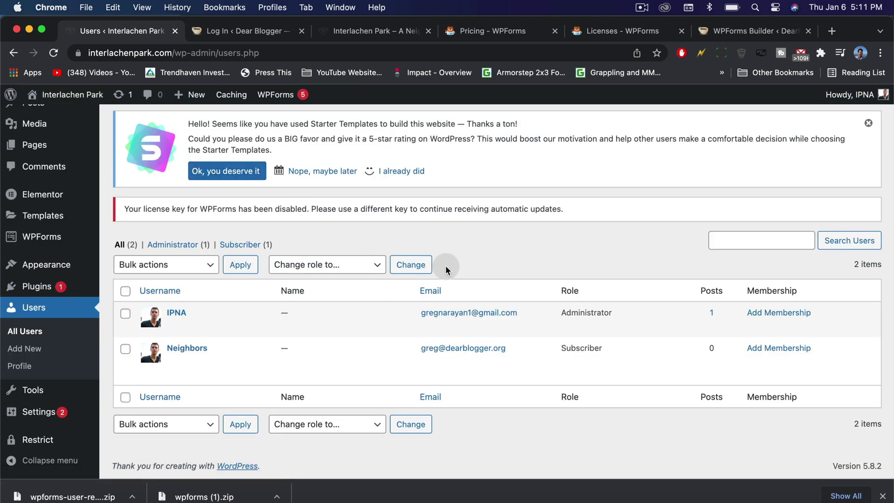
{"action": "scroll", "coordinate": [446, 180], "scroll_direction": "up", "scroll_amount": 1}
{"action": "scroll", "coordinate": [465, 195], "scroll_direction": "down", "scroll_amount": 1}
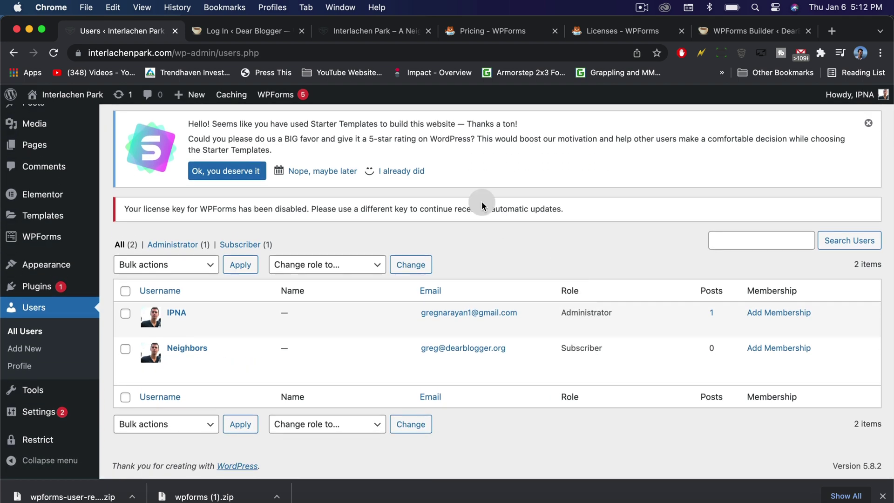
{"action": "scroll", "coordinate": [468, 183], "scroll_direction": "up", "scroll_amount": 4}
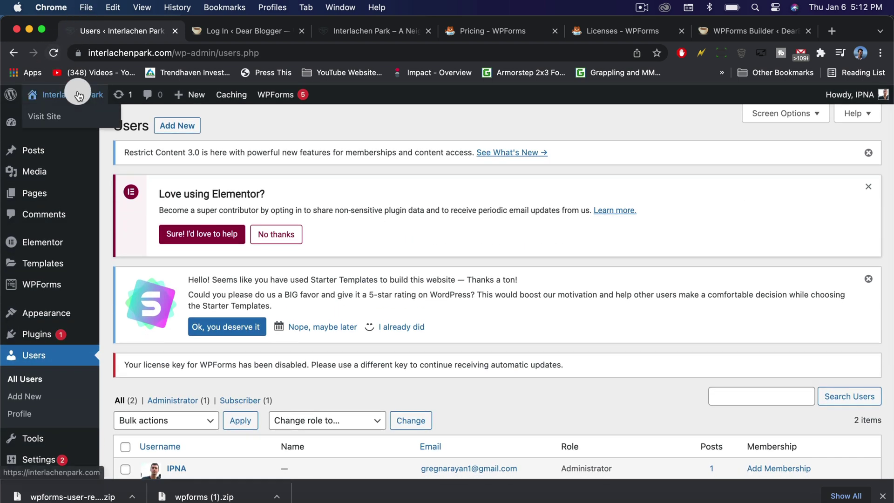
Log out from the live site and load the homepage from the site's root address
{"action": "left_click", "coordinate": [69, 97]}
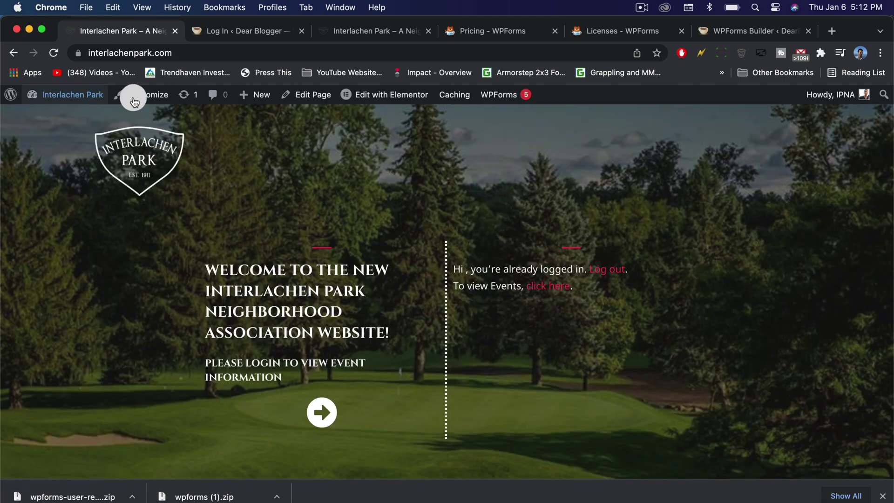
{"action": "left_click", "coordinate": [619, 274]}
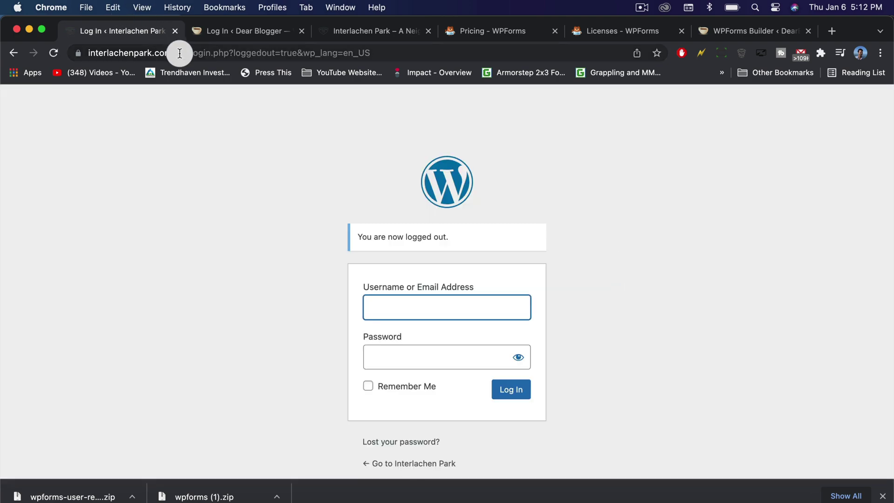
{"action": "left_click_drag", "start_coordinate": [173, 53], "coordinate": [422, 46]}
{"action": "key", "text": "BackSpace"}
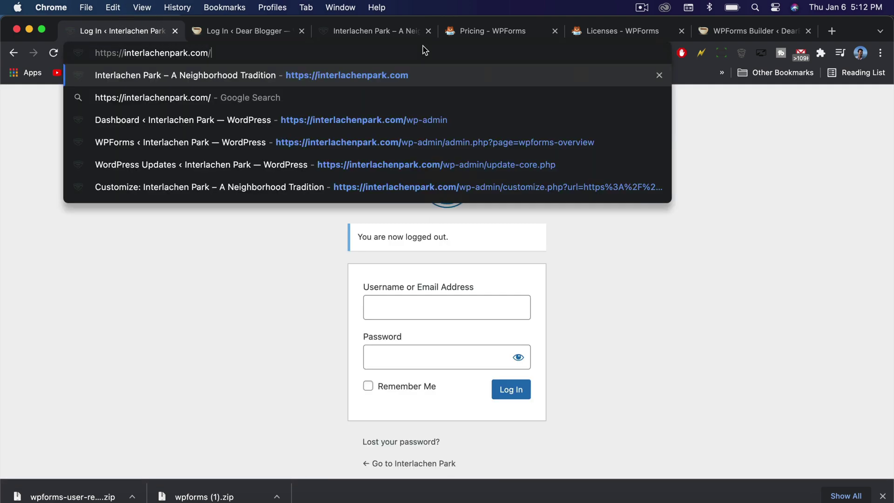
{"action": "key", "text": "Return"}
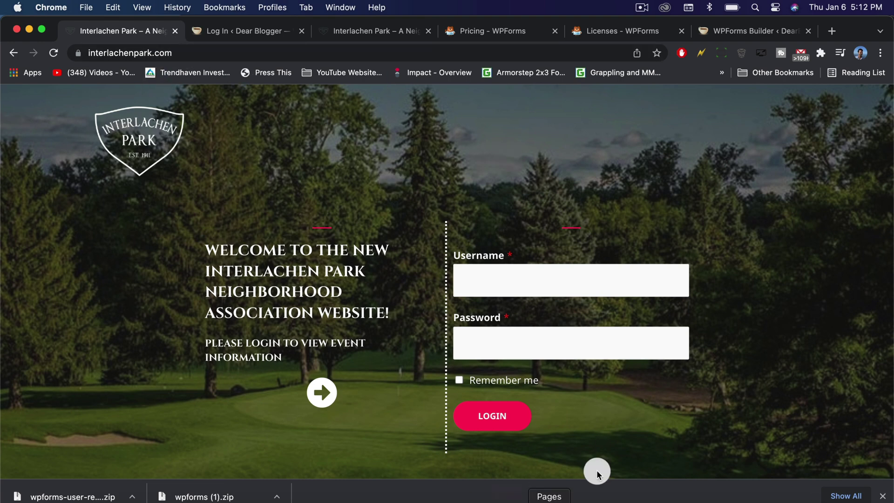
Enter the neighbor subscriber's username and password in the Neighbor Login form
{"action": "left_click", "coordinate": [491, 278]}
{"action": "type", "text": "Ne9"}
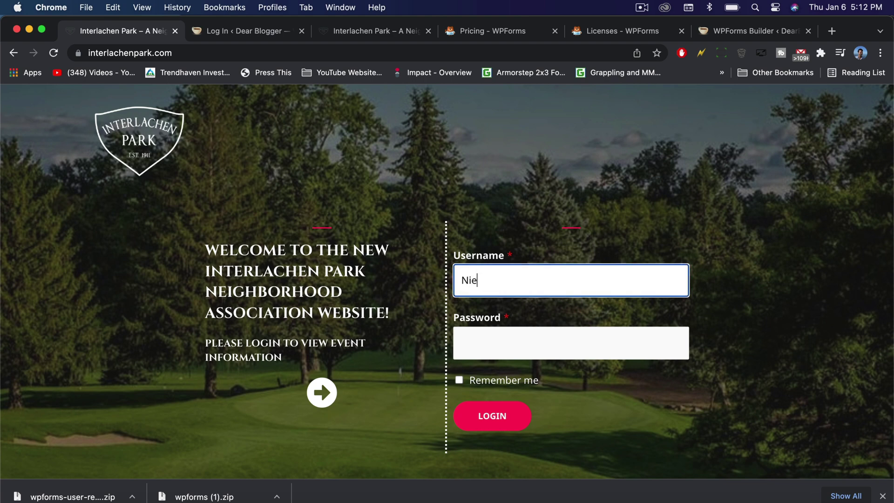
{"action": "key", "text": "BackSpace"}
{"action": "type", "text": "ighbors"}
{"action": "left_click", "coordinate": [476, 351]}
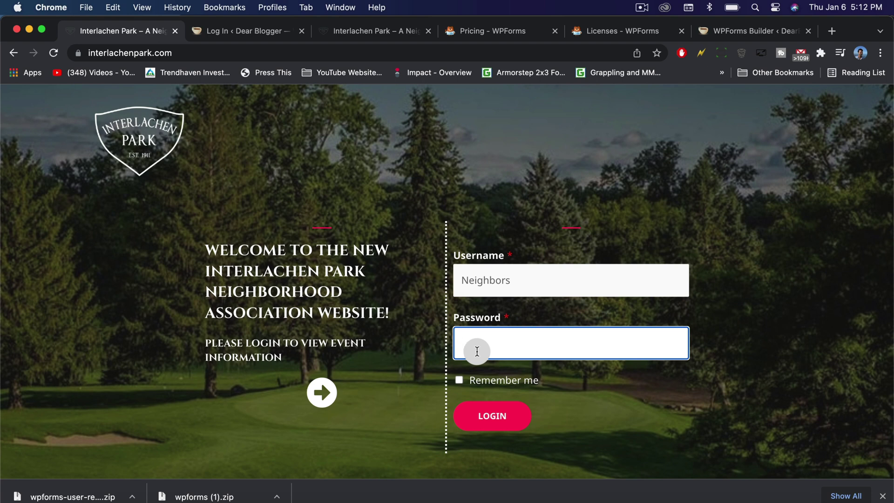
{"action": "left_click", "coordinate": [518, 279]}
{"action": "left_click", "coordinate": [486, 343]}
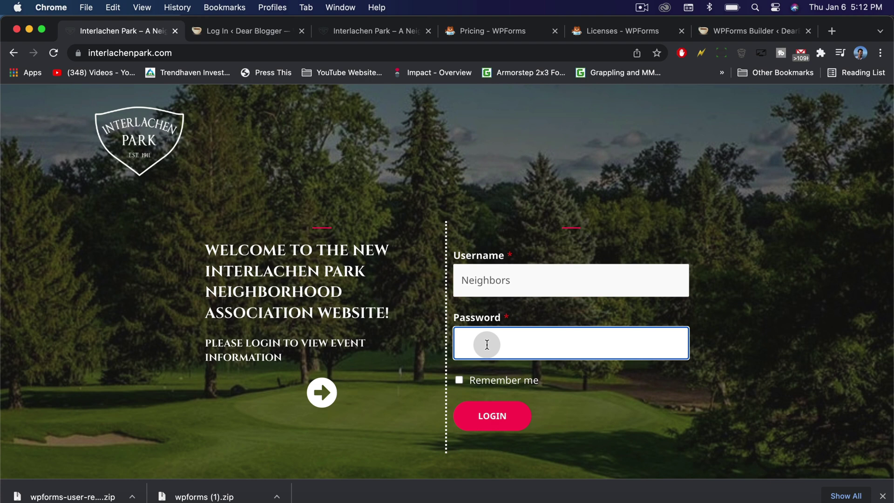
{"action": "type", "text": "••••••••"}
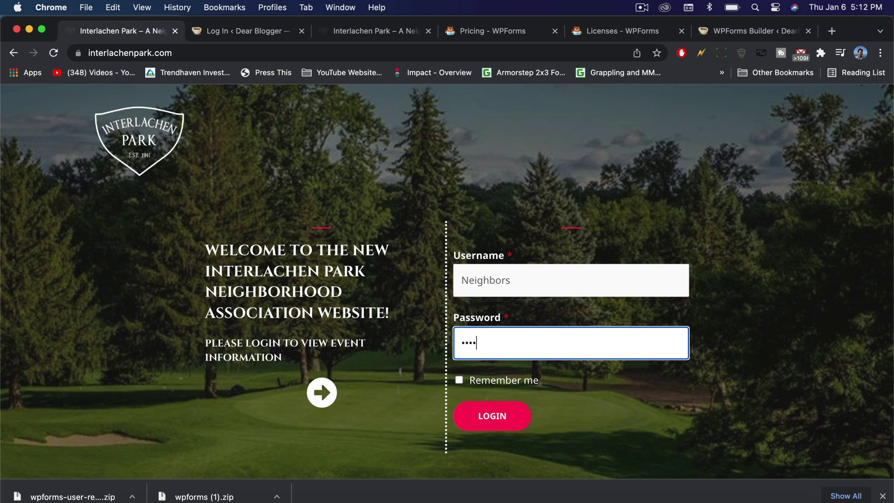
{"action": "type", "text": "•"}
Submit the login, confirm the redirect to the Events page, and return home
{"action": "left_click", "coordinate": [491, 417]}
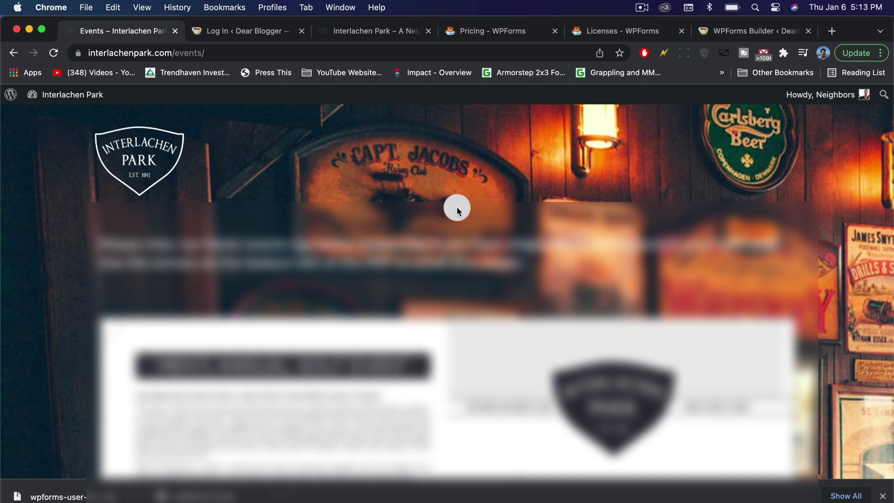
{"action": "left_click", "coordinate": [153, 158]}
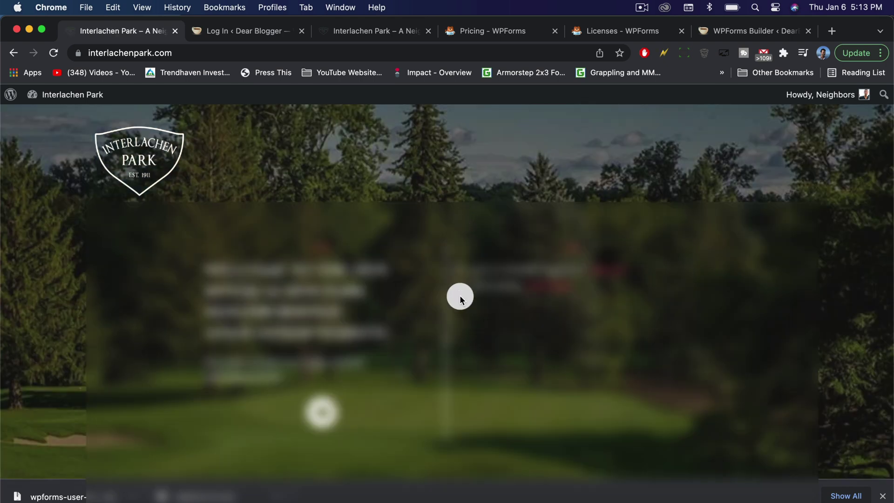
{"action": "left_click", "coordinate": [557, 291]}
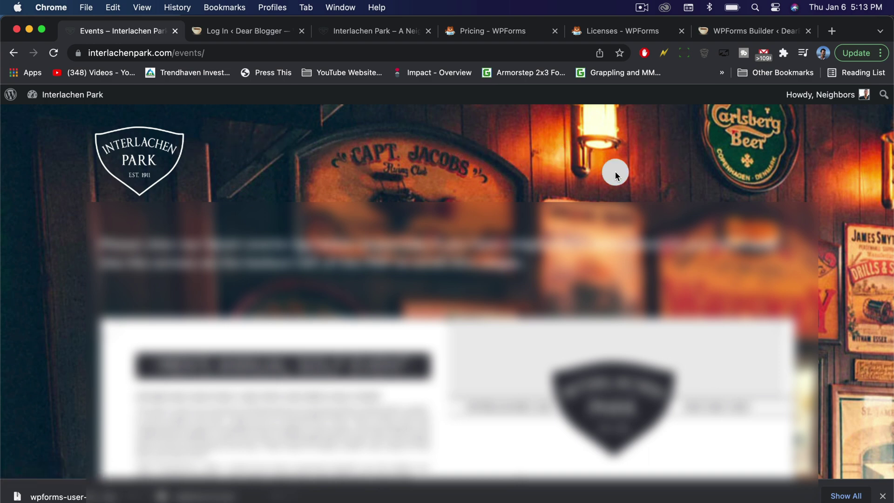
{"action": "left_click", "coordinate": [125, 162]}
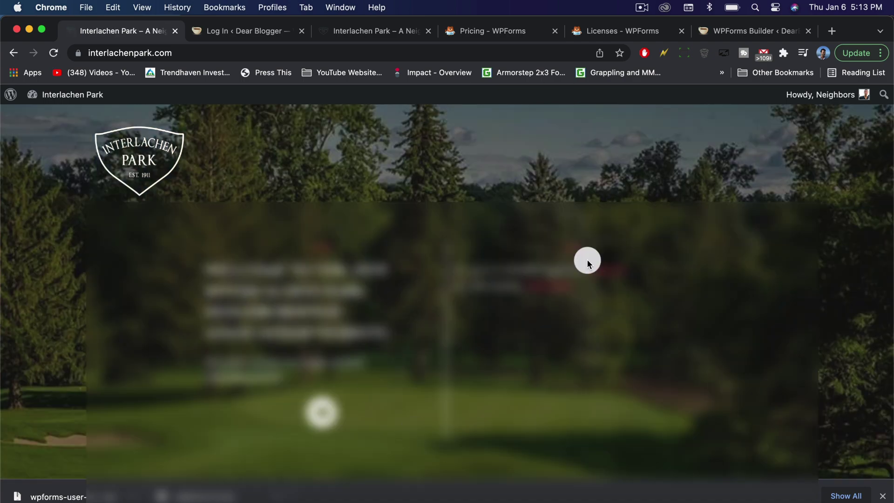
Check the homepage's already-logged-in message for the subscriber
{"action": "scroll", "coordinate": [364, 368], "scroll_direction": "down", "scroll_amount": 5}
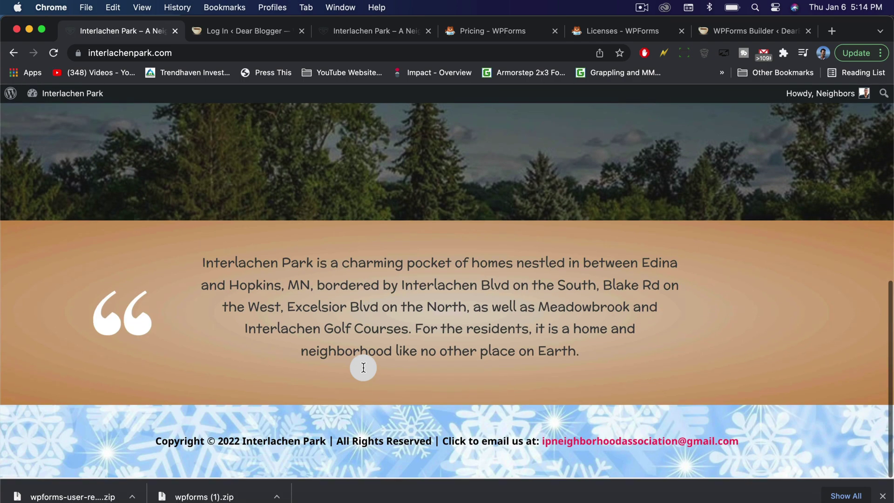
{"action": "scroll", "coordinate": [363, 367], "scroll_direction": "up", "scroll_amount": 15}
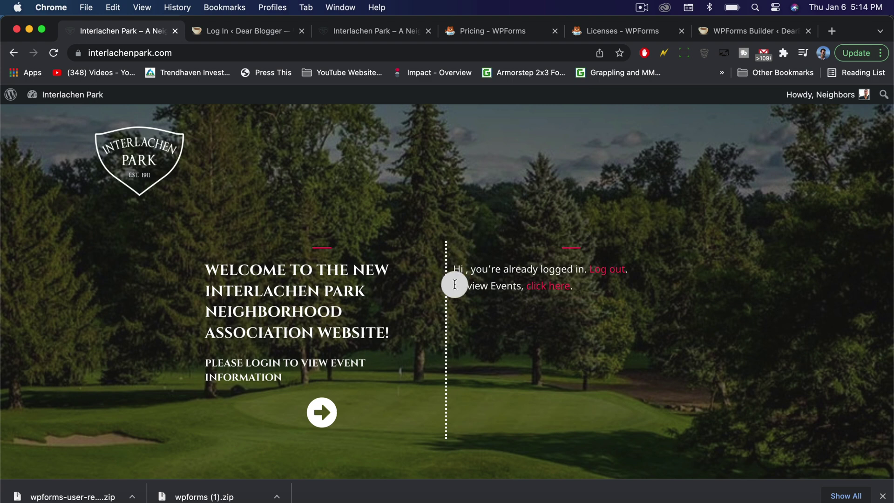
{"action": "left_click_drag", "start_coordinate": [455, 284], "coordinate": [496, 286]}
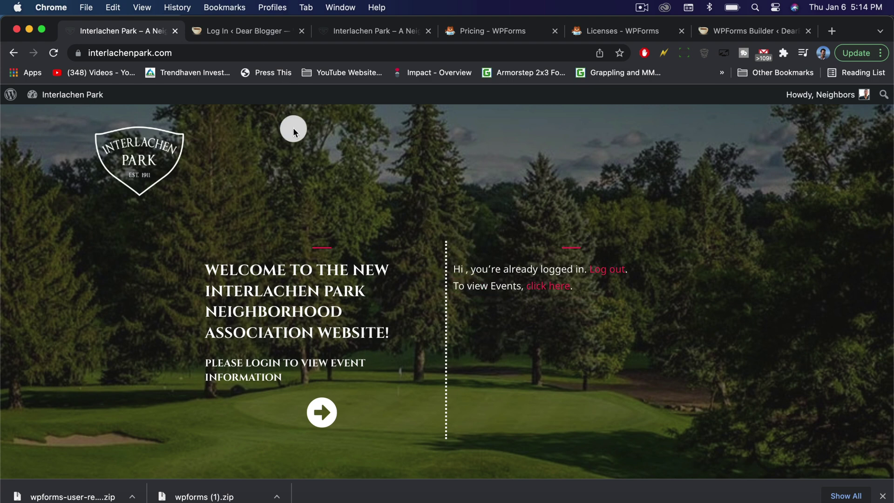
{"action": "mouse_move", "coordinate": [824, 95]}
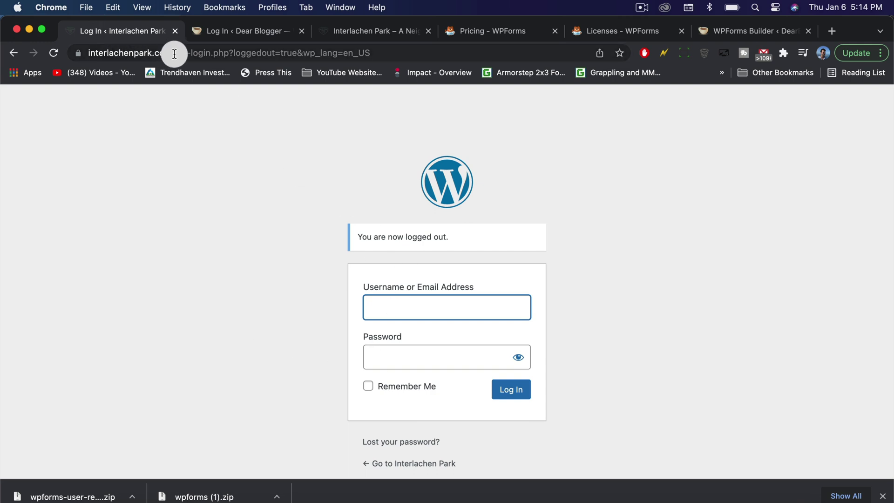
Load the site's root address to return to the WordPress admin dashboard
{"action": "left_click_drag", "start_coordinate": [172, 53], "coordinate": [401, 53]}
{"action": "key", "text": "BackSpace"}
{"action": "key", "text": "Return"}
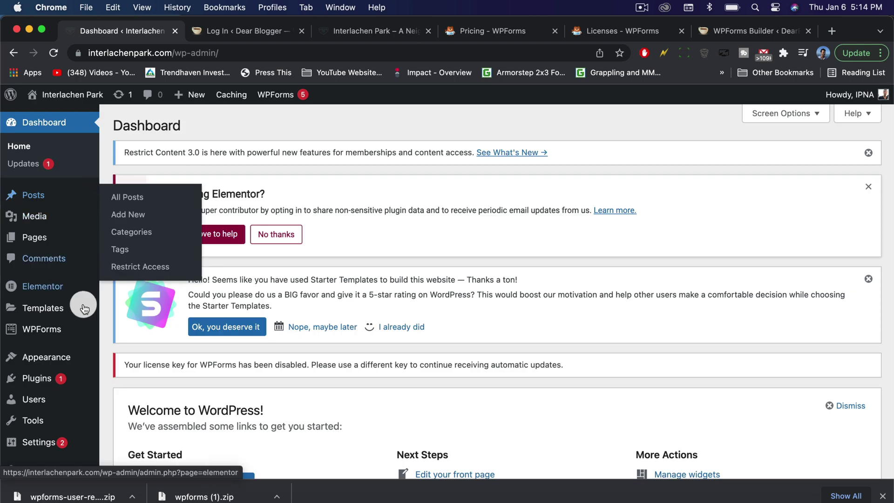
{"action": "scroll", "coordinate": [69, 279], "scroll_direction": "down", "scroll_amount": 3}
Review the 10 pages in Pages > All Pages, then bring up Settings > Reading
{"action": "mouse_move", "coordinate": [36, 211]}
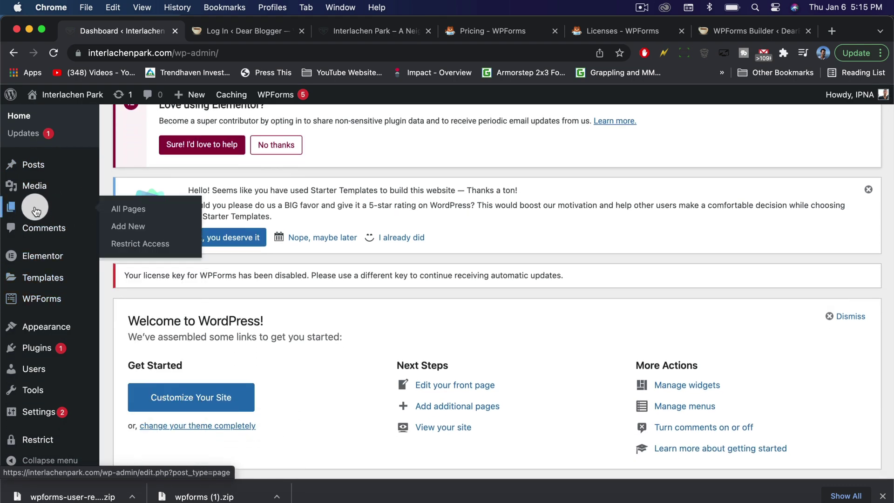
{"action": "left_click", "coordinate": [124, 209]}
{"action": "scroll", "coordinate": [314, 252], "scroll_direction": "down", "scroll_amount": 6}
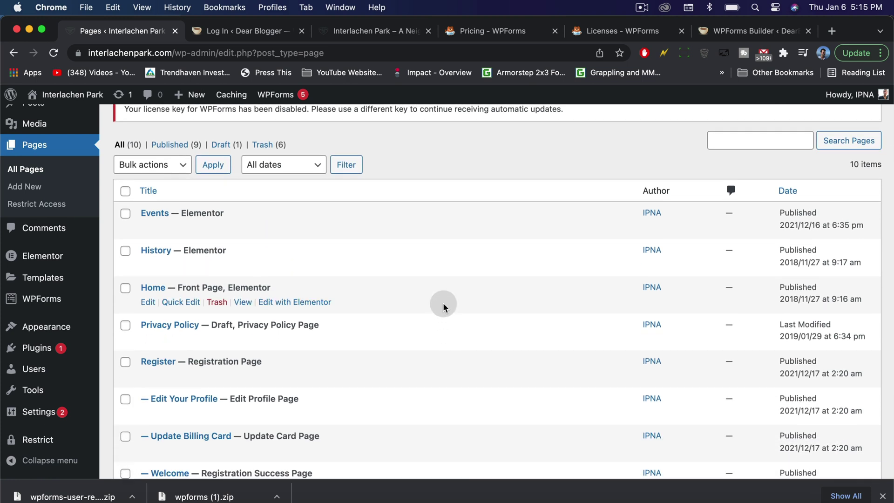
{"action": "scroll", "coordinate": [444, 321], "scroll_direction": "down", "scroll_amount": 2}
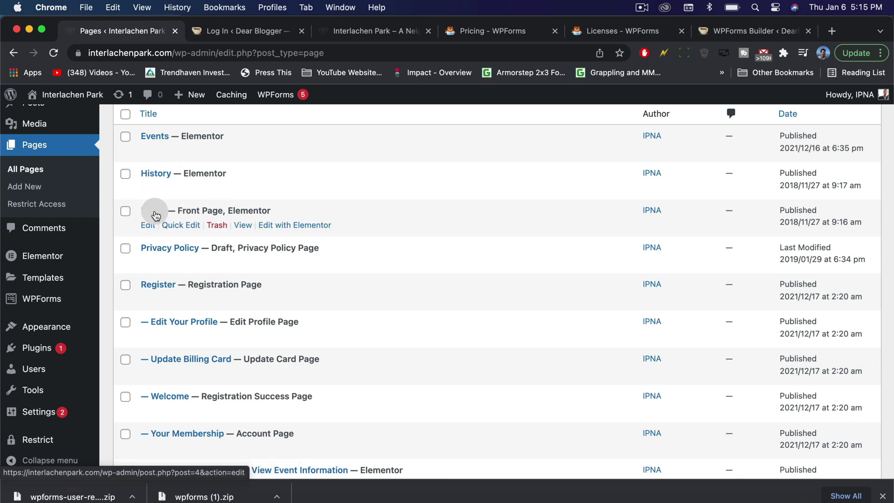
{"action": "scroll", "coordinate": [40, 324], "scroll_direction": "down", "scroll_amount": 3}
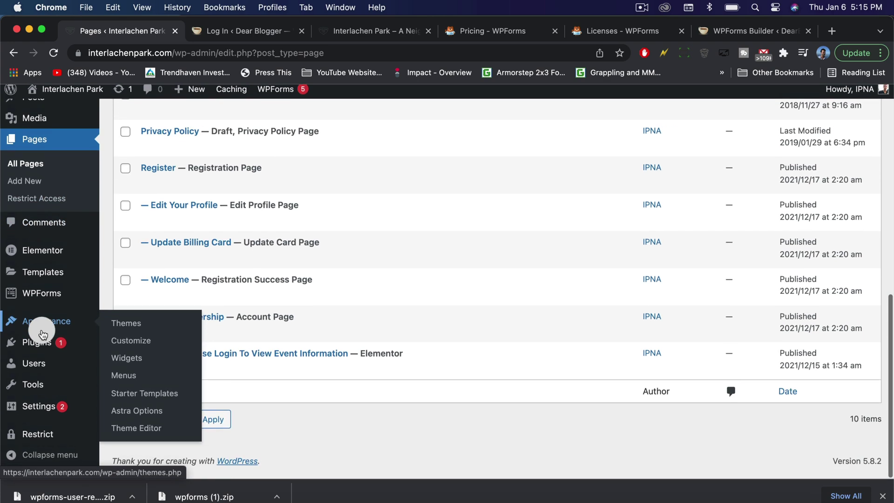
{"action": "mouse_move", "coordinate": [54, 413]}
{"action": "left_click", "coordinate": [138, 299]}
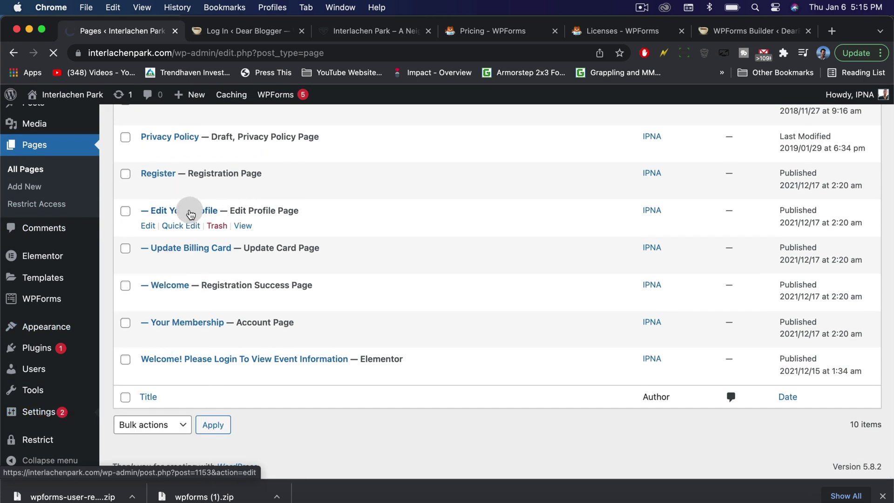
Keep Home selected as the static homepage in Reading Settings
{"action": "scroll", "coordinate": [266, 289], "scroll_direction": "down", "scroll_amount": 5}
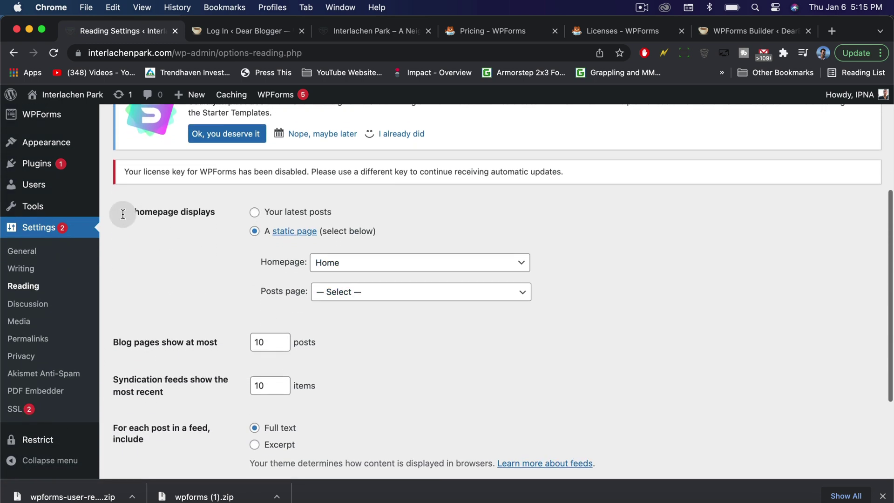
{"action": "left_click", "coordinate": [343, 263]}
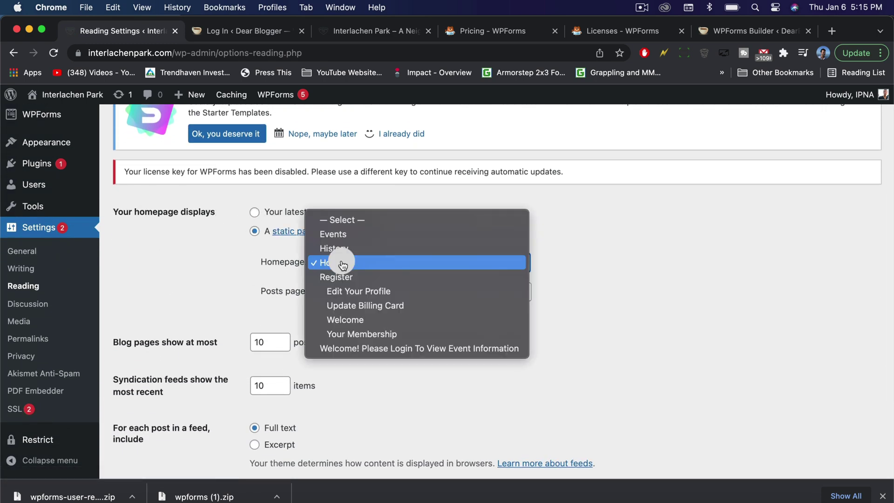
{"action": "left_click", "coordinate": [343, 263]}
{"action": "scroll", "coordinate": [185, 267], "scroll_direction": "up", "scroll_amount": 5}
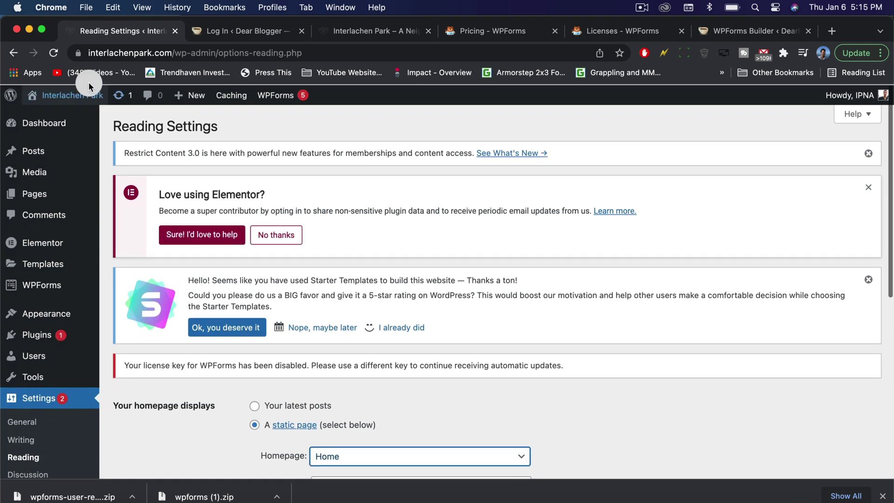
Visit the live Interlachen Park homepage showing the already-logged-in message
{"action": "left_click", "coordinate": [79, 95]}
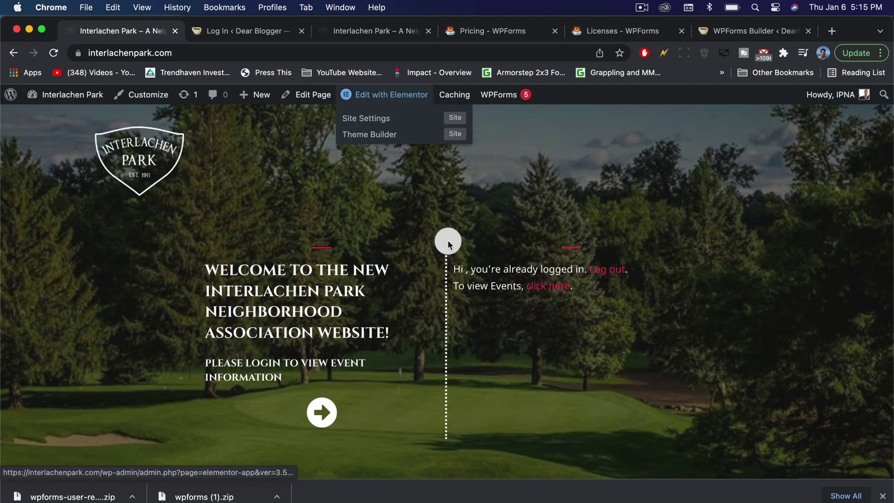
{"action": "scroll", "coordinate": [450, 251], "scroll_direction": "down", "scroll_amount": 10}
{"action": "scroll", "coordinate": [450, 252], "scroll_direction": "up", "scroll_amount": 10}
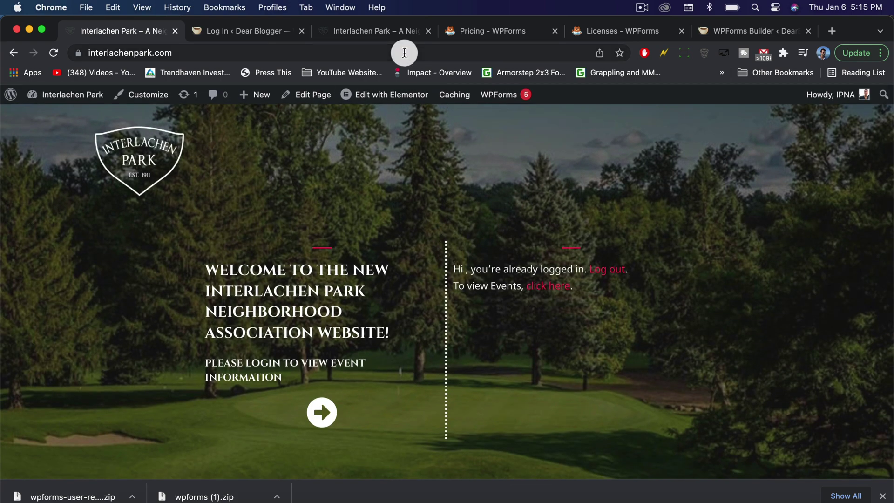
{"action": "left_click", "coordinate": [600, 32]}
{"action": "scroll", "coordinate": [630, 238], "scroll_direction": "down", "scroll_amount": 12}
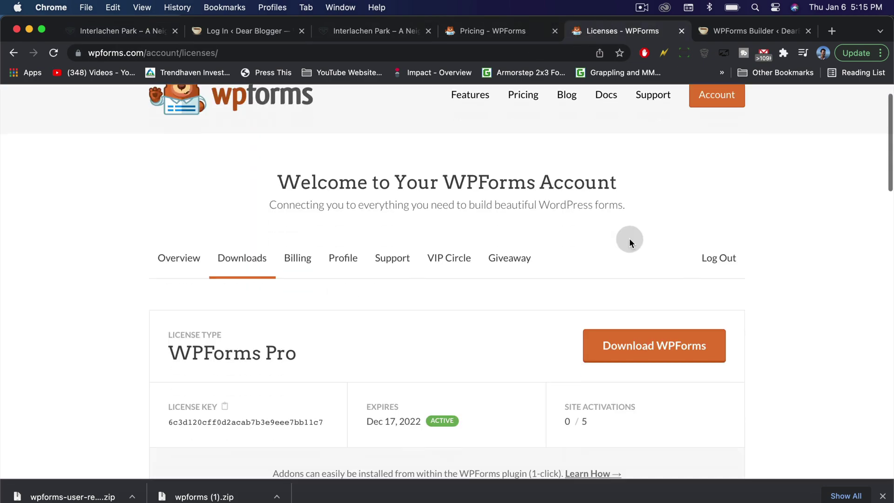
{"action": "scroll", "coordinate": [630, 243], "scroll_direction": "down", "scroll_amount": 4}
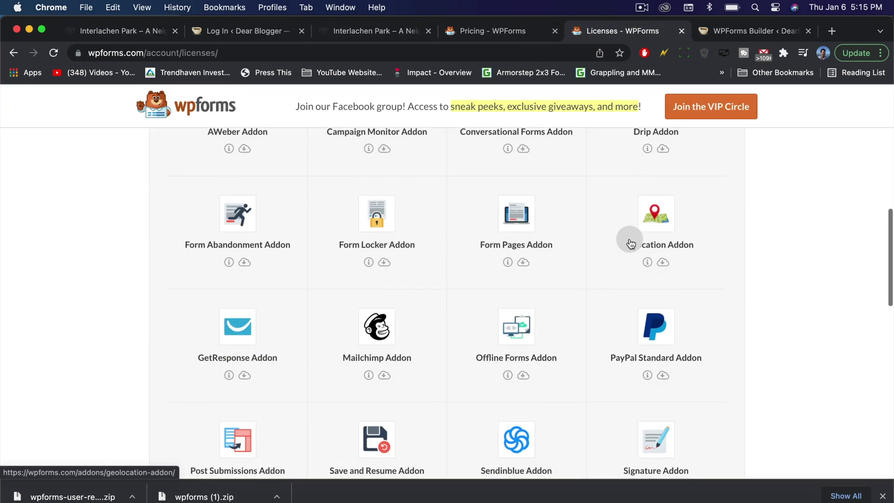
{"action": "scroll", "coordinate": [630, 239], "scroll_direction": "down", "scroll_amount": 5}
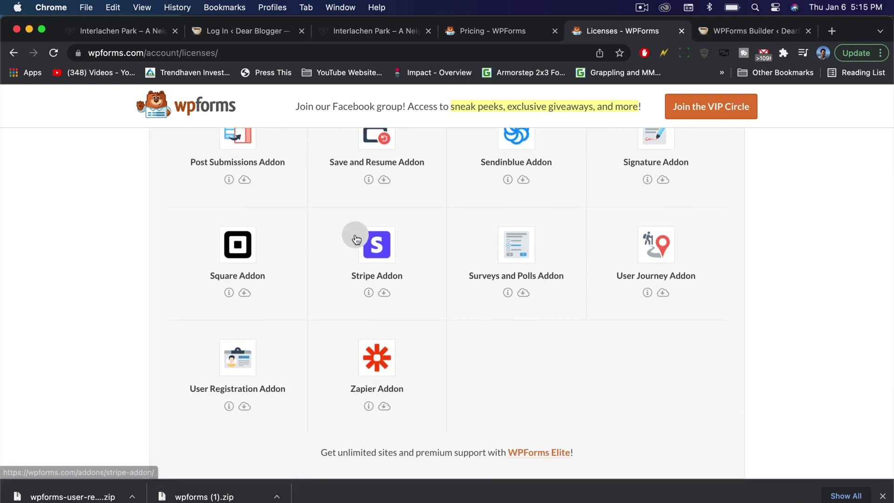
{"action": "scroll", "coordinate": [356, 237], "scroll_direction": "up", "scroll_amount": 8}
{"action": "scroll", "coordinate": [356, 237], "scroll_direction": "up", "scroll_amount": 15}
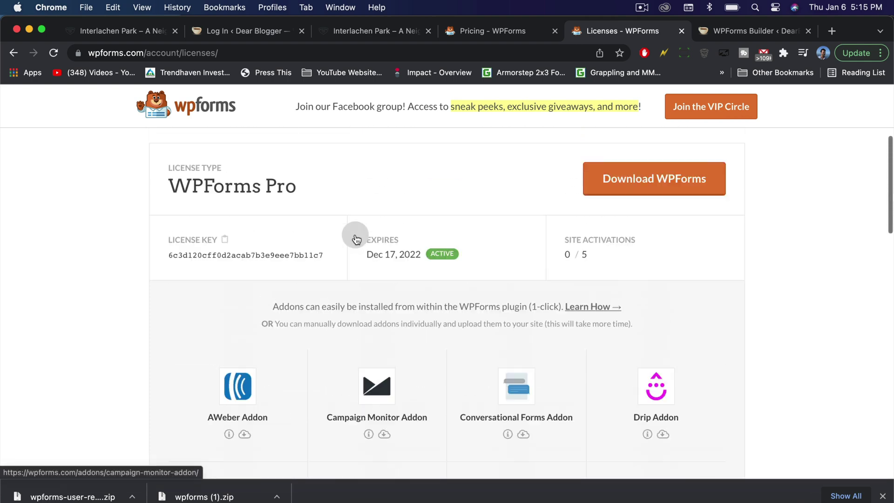